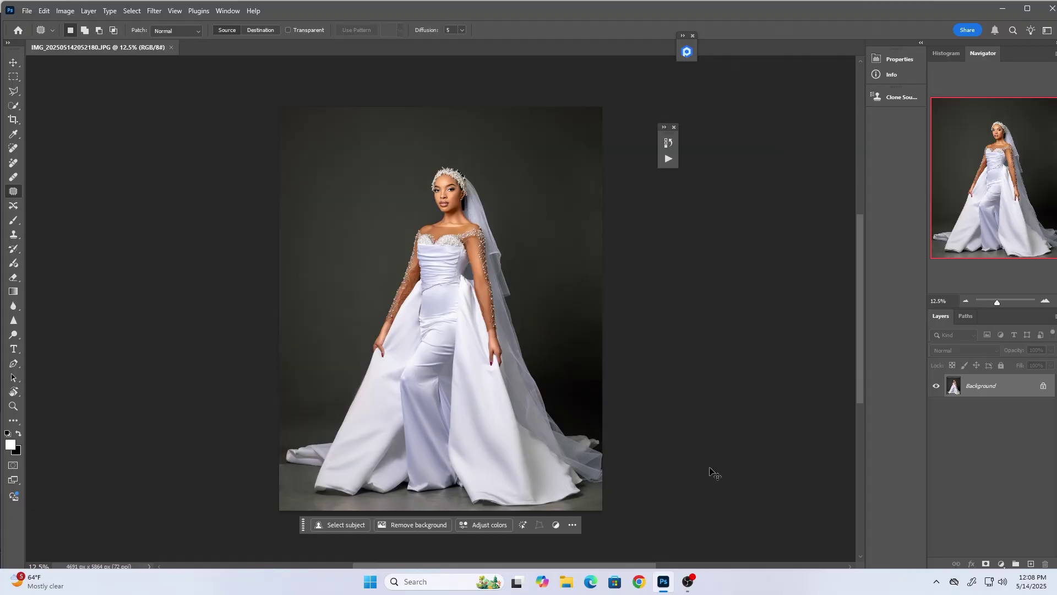
Duplicate the photo layer and select the bride on the copy, including the sheer veil trailing beside the hem.
{"action": "key", "text": "ctrl+j"}
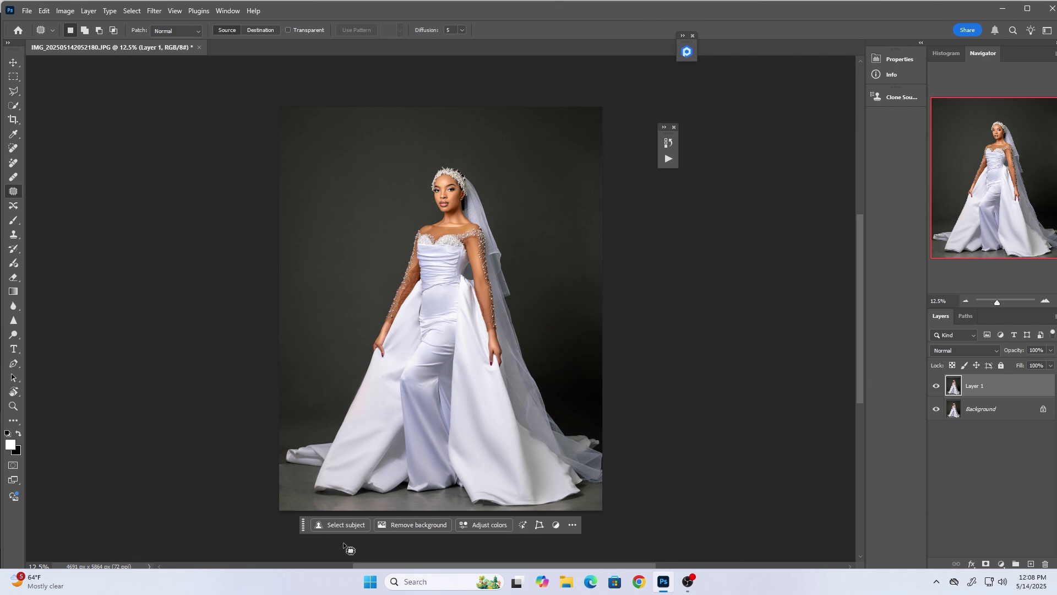
{"action": "left_click", "coordinate": [340, 524]}
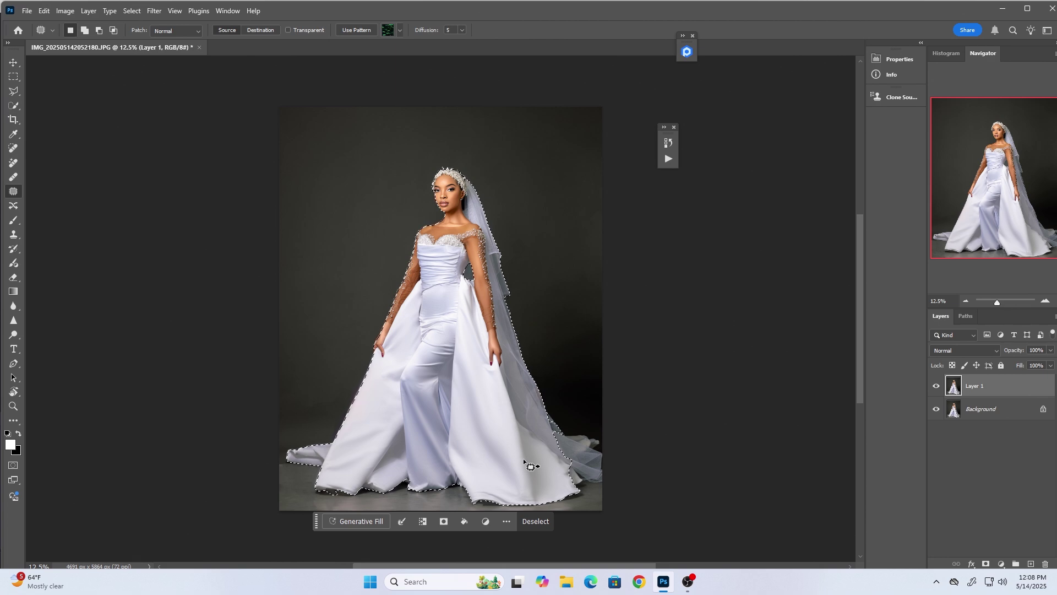
{"action": "key", "text": "ctrl+plus"}
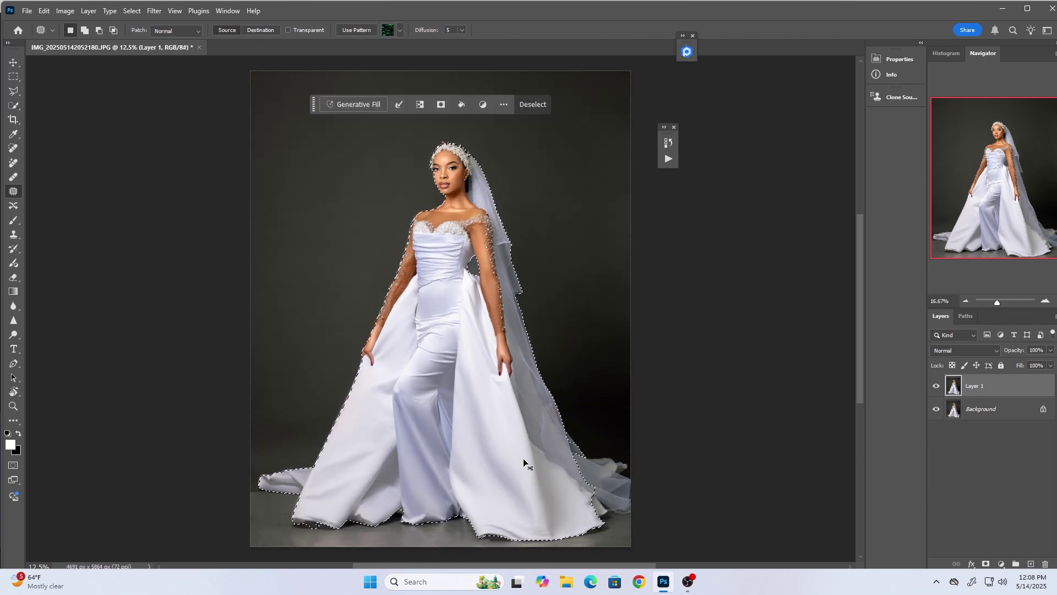
{"action": "key", "text": "w"}
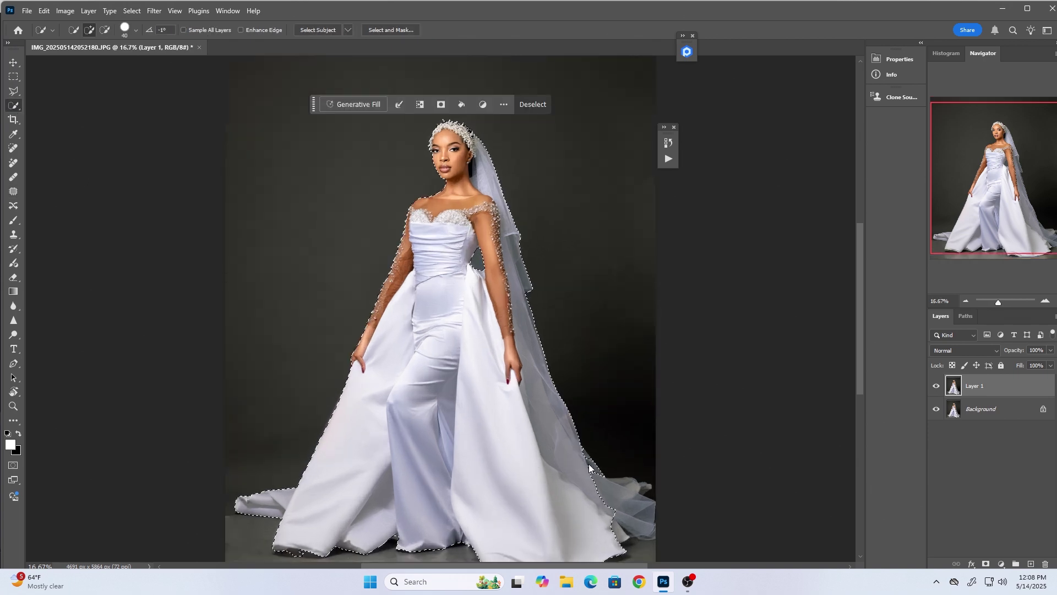
{"action": "mouse_move", "coordinate": [589, 468]}
{"action": "left_mouse_down"}
{"action": "mouse_move", "coordinate": [645, 487]}
{"action": "mouse_move", "coordinate": [636, 520]}
{"action": "left_mouse_up"}
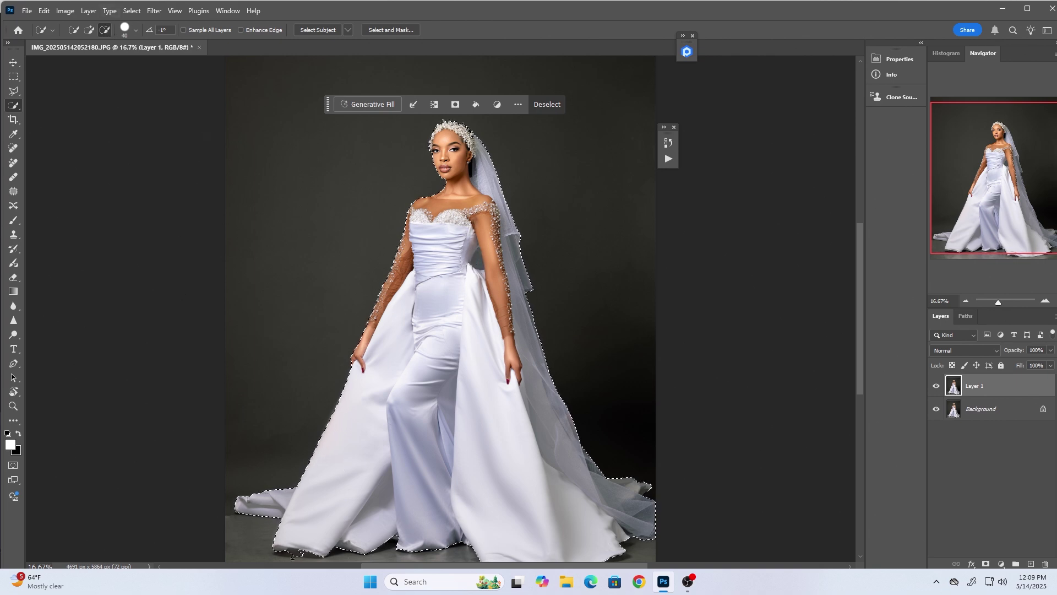
Mask Layer 1 with the bride selection and copy the area outside that mask to a new layer.
{"action": "key", "text": "ctrl+minus"}
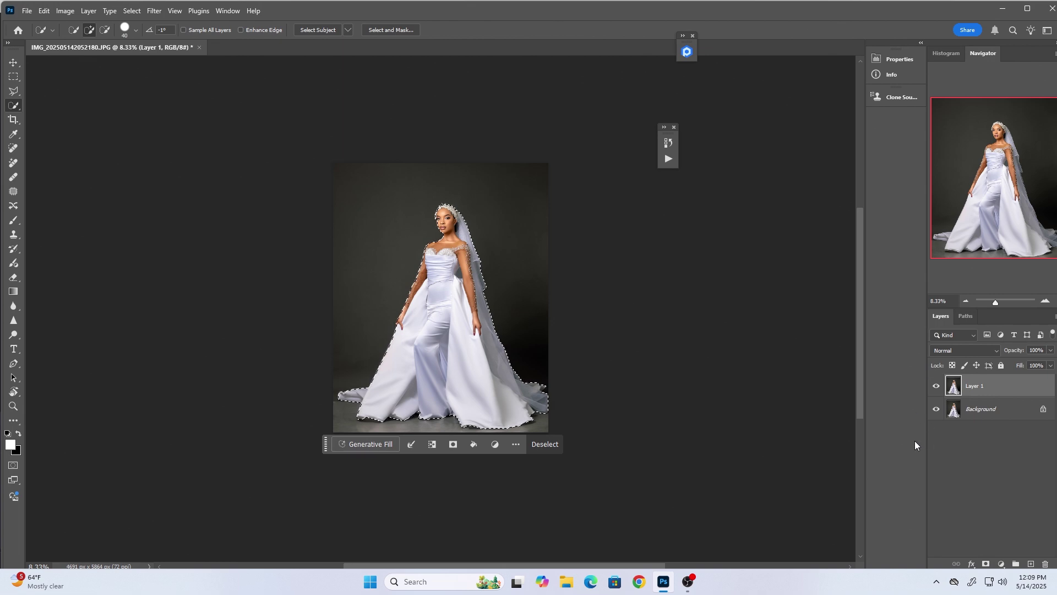
{"action": "left_click", "coordinate": [986, 564]}
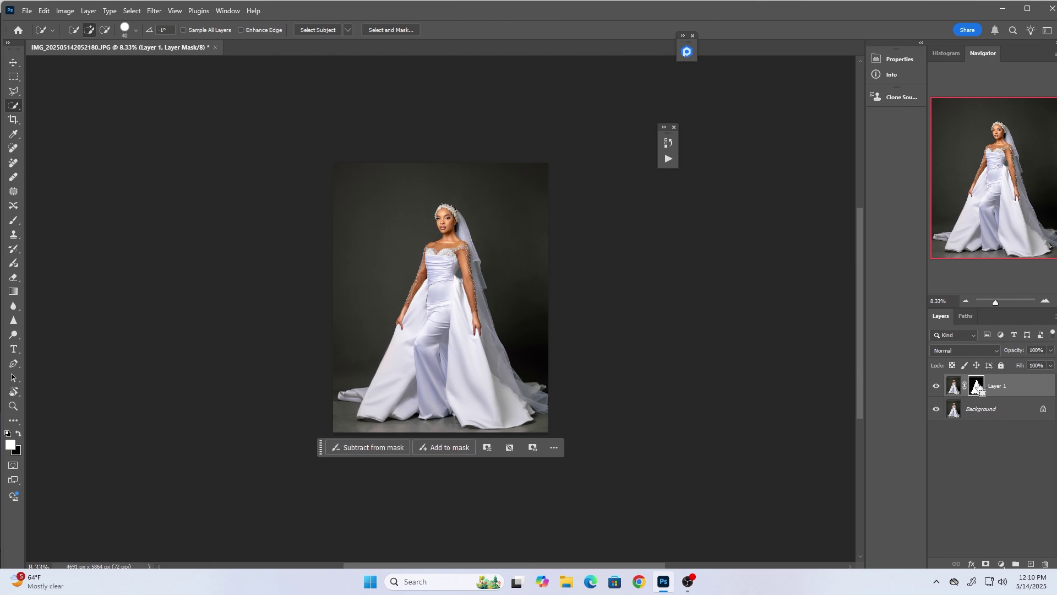
{"action": "left_click", "coordinate": [977, 388], "text": "ctrl"}
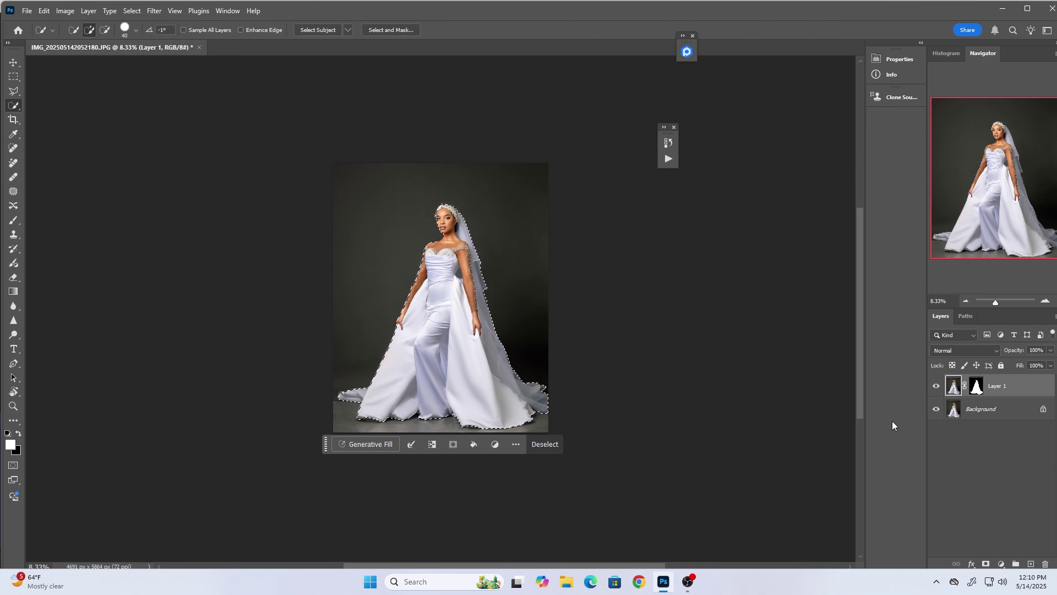
{"action": "key", "text": "ctrl+shift+i"}
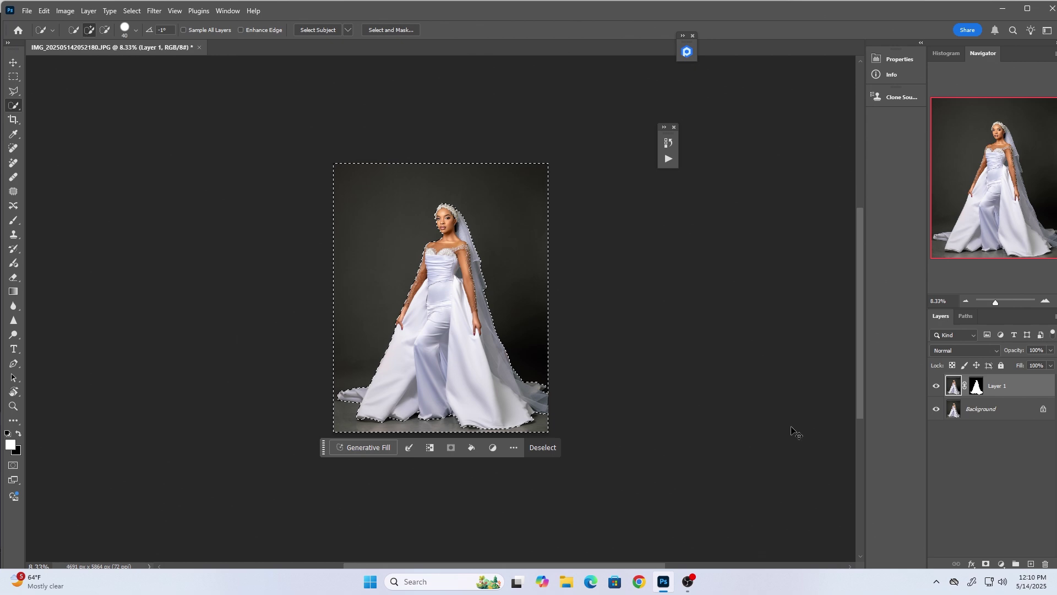
{"action": "key", "text": "ctrl+j"}
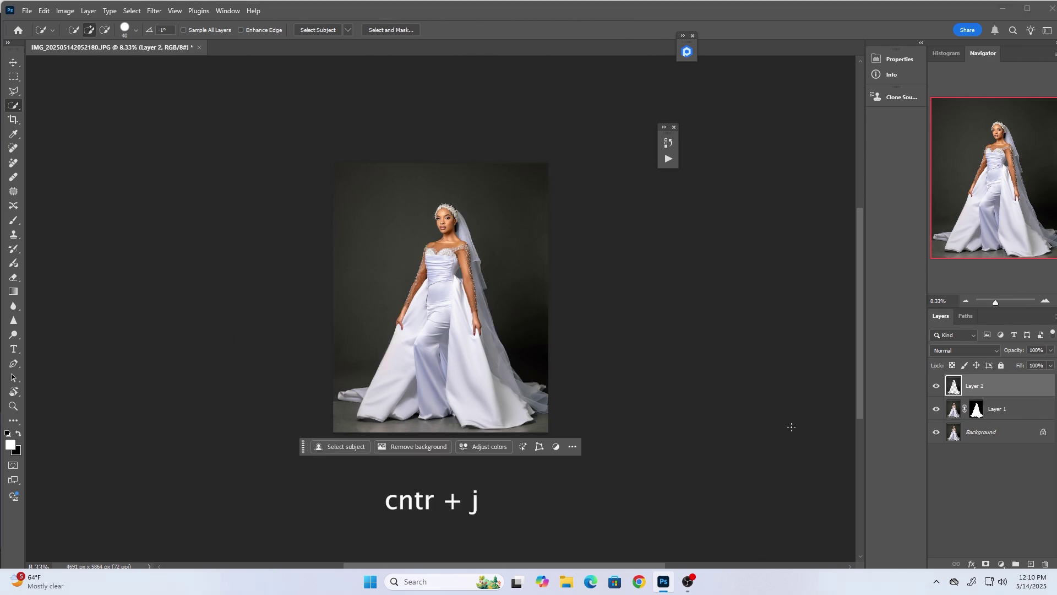
Rename the new layer "background" and move it below the masked bride layer.
{"action": "double_click", "coordinate": [973, 385]}
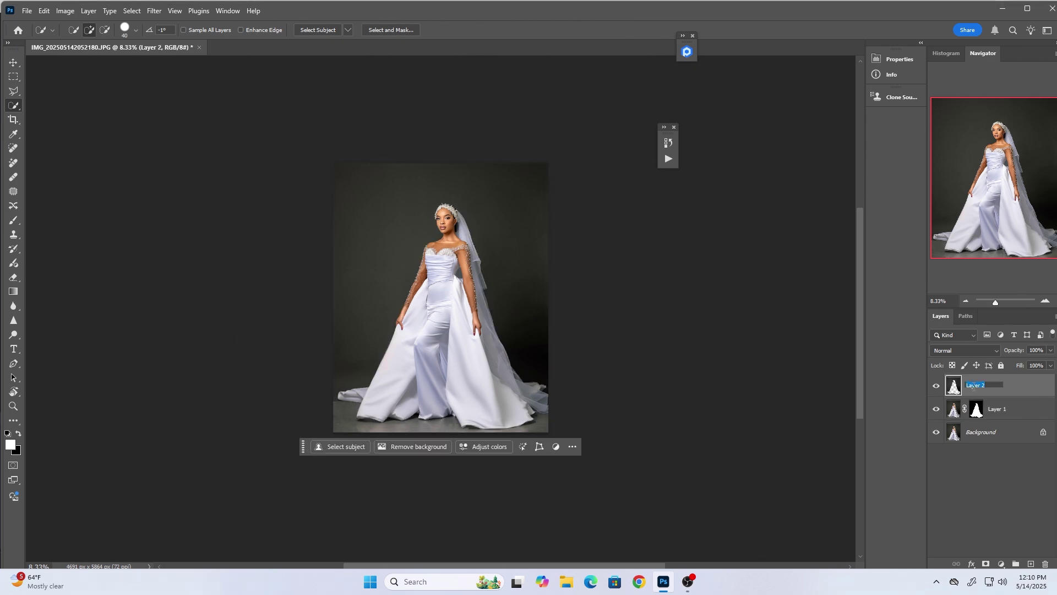
{"action": "type", "text": "background"}
{"action": "key", "text": "Return"}
{"action": "left_click_drag", "start_coordinate": [978, 392], "coordinate": [975, 417]}
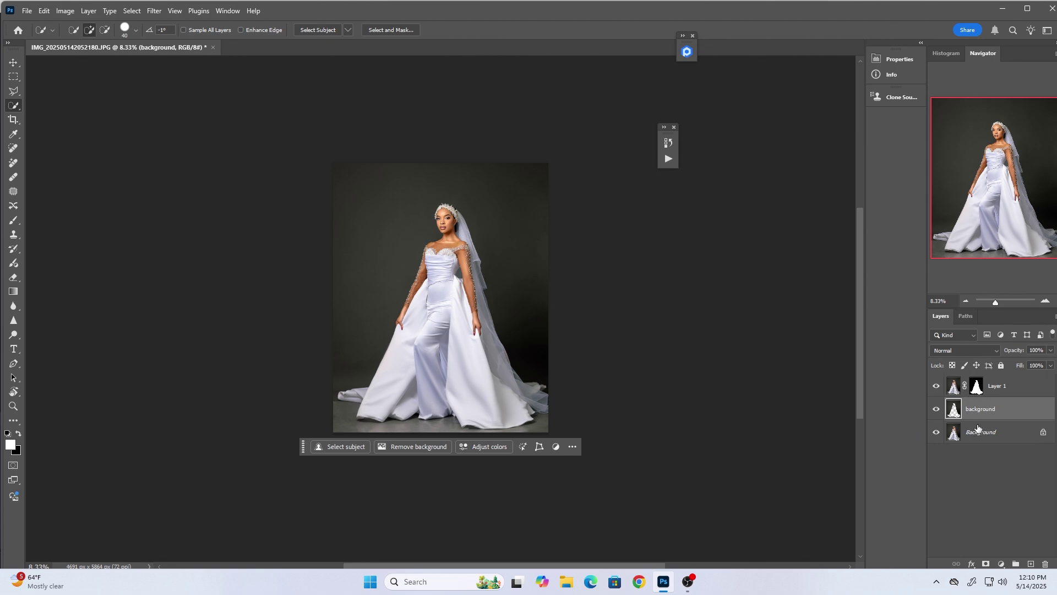
{"action": "left_click", "coordinate": [24, 12]}
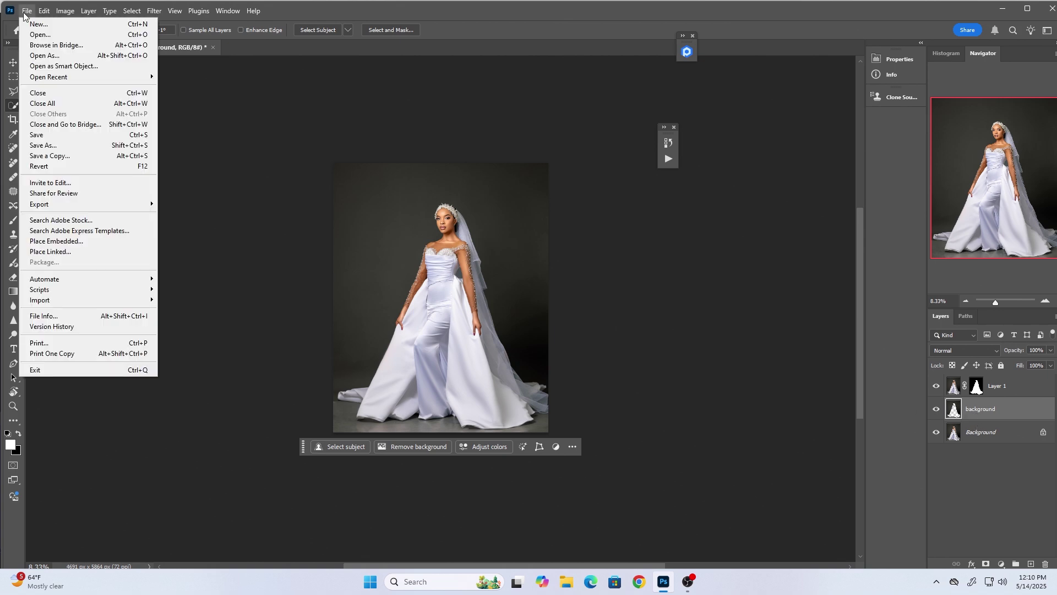
{"action": "left_click", "coordinate": [48, 241]}
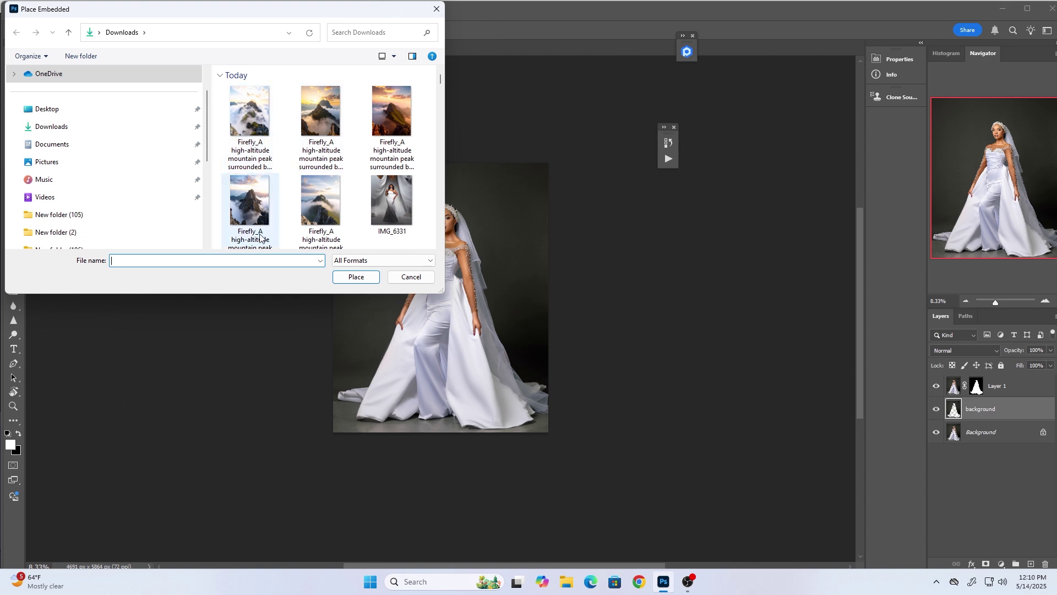
{"action": "left_click", "coordinate": [259, 127]}
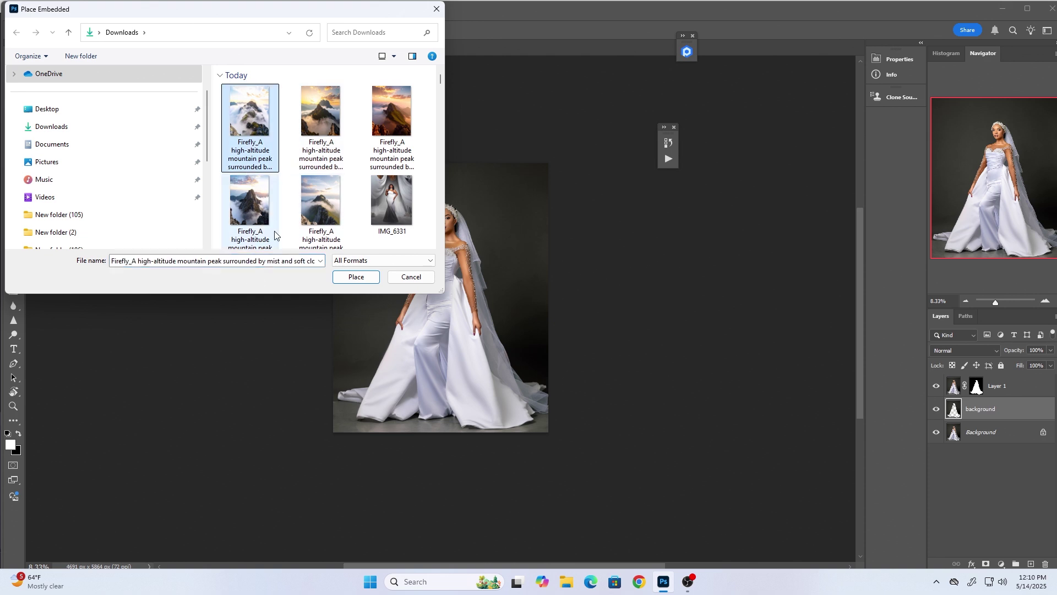
{"action": "left_click", "coordinate": [356, 277]}
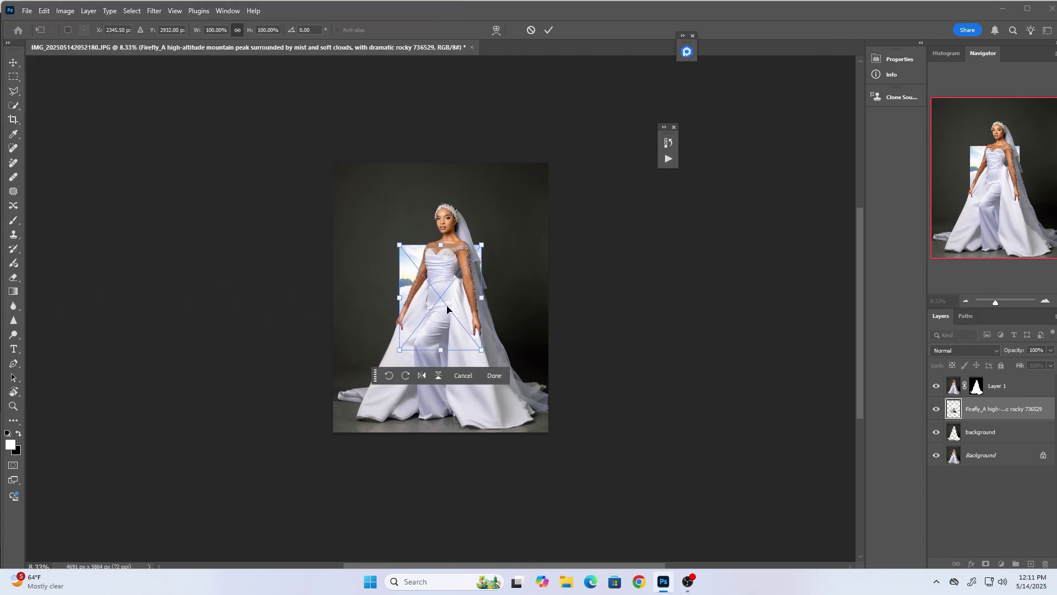
{"action": "left_click_drag", "start_coordinate": [440, 349], "coordinate": [444, 435]}
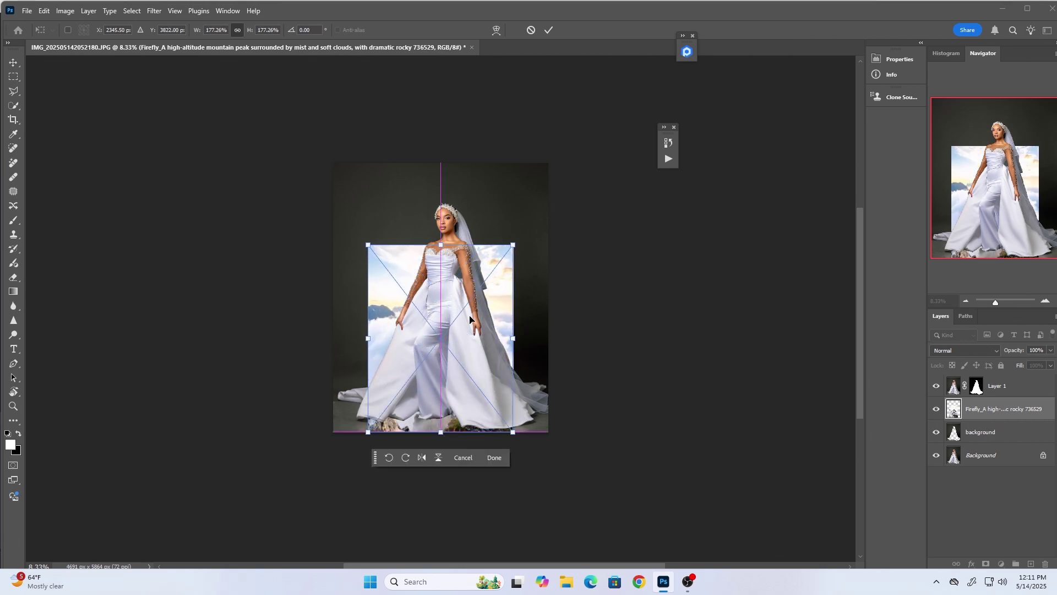
{"action": "left_click_drag", "start_coordinate": [440, 245], "coordinate": [447, 128]}
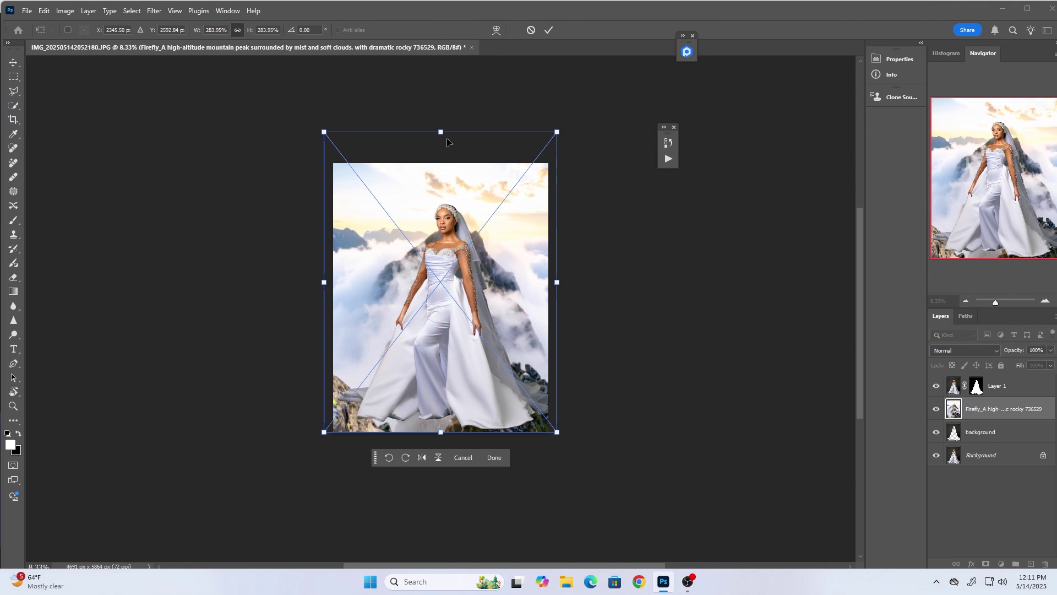
{"action": "left_click_drag", "start_coordinate": [440, 431], "coordinate": [432, 455]}
{"action": "left_click_drag", "start_coordinate": [505, 196], "coordinate": [509, 152]}
{"action": "left_click", "coordinate": [531, 30]}
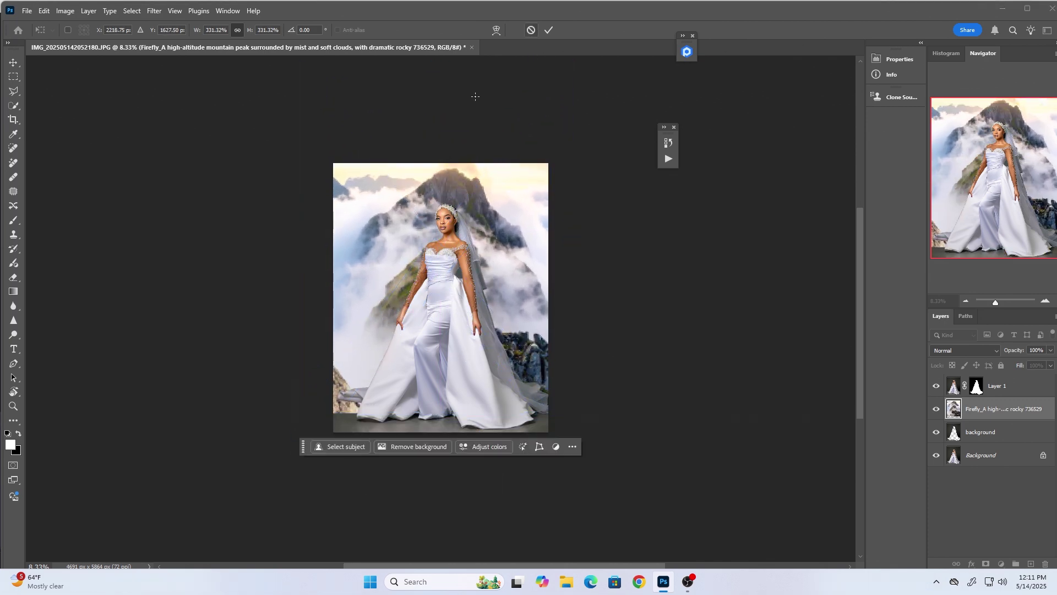
Place the Firefly mountain image 426833 as an embedded layer behind the bride, scaled to about 268% to cover the canvas.
{"action": "left_click", "coordinate": [29, 10]}
{"action": "left_click", "coordinate": [49, 241]}
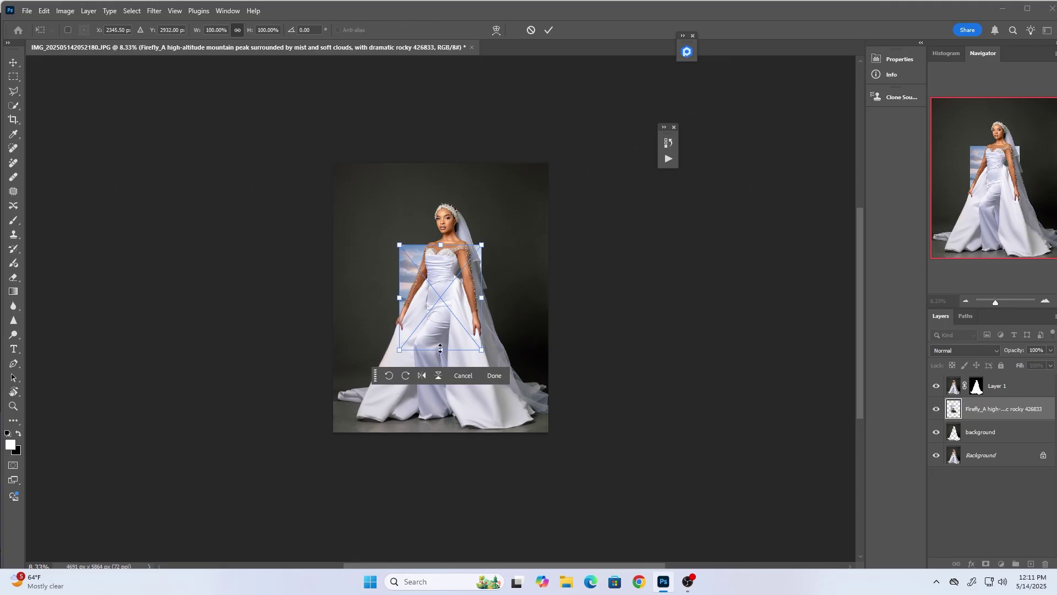
{"action": "key", "text": "ctrl+t"}
{"action": "left_click_drag", "start_coordinate": [441, 407], "coordinate": [434, 447]}
{"action": "left_click_drag", "start_coordinate": [440, 244], "coordinate": [441, 157]}
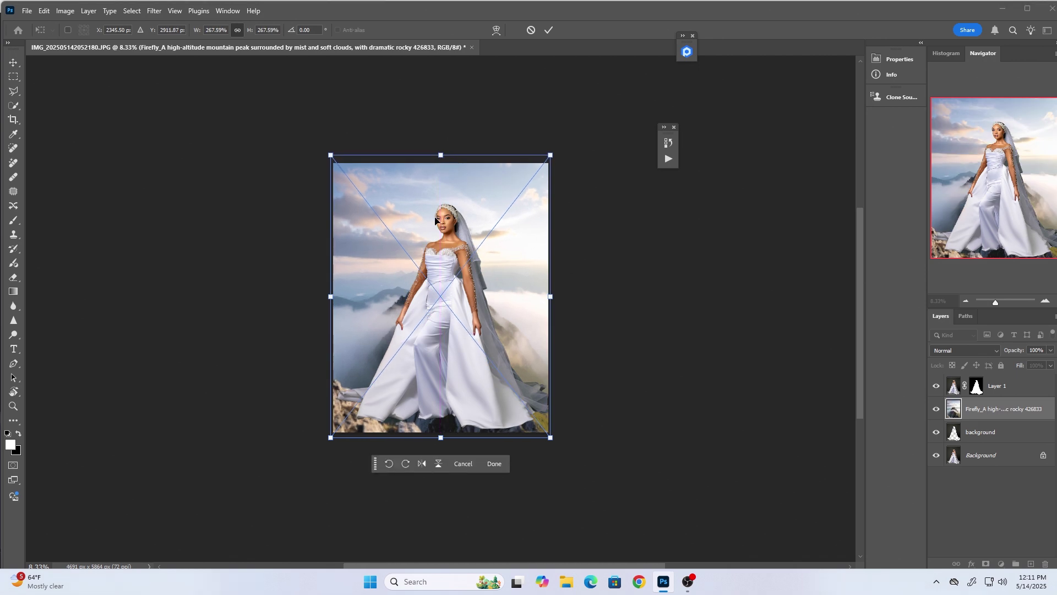
{"action": "left_click", "coordinate": [549, 30]}
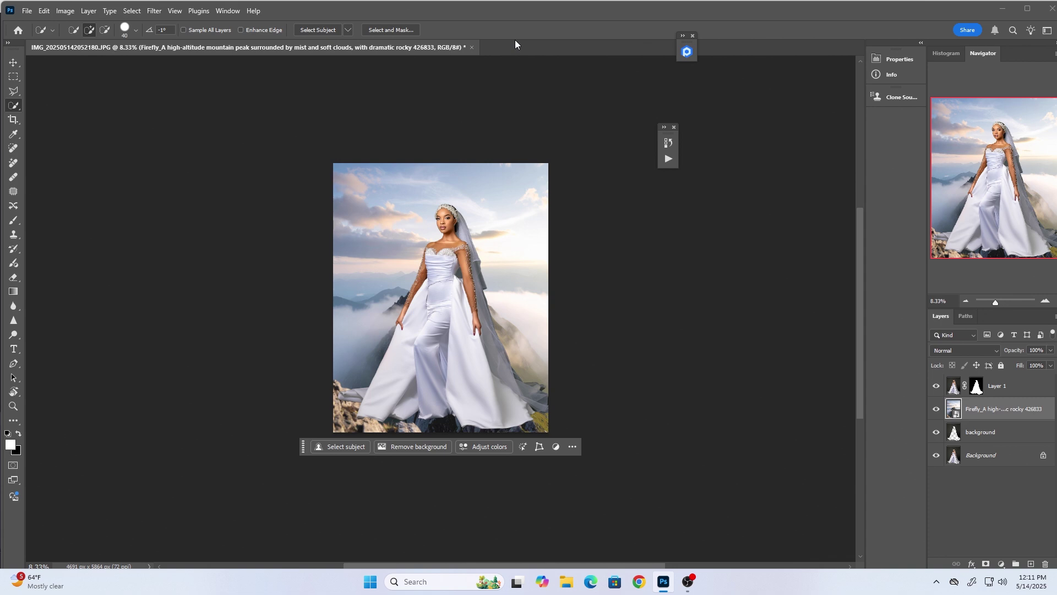
Set the blend mode of the mountain image layer to Hard Light.
{"action": "left_click", "coordinate": [961, 349]}
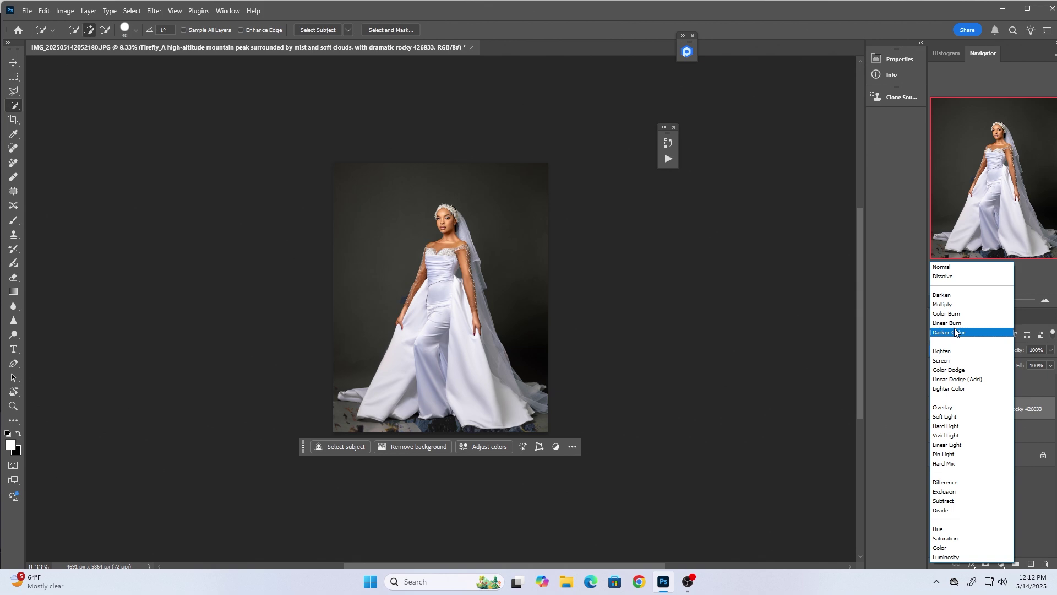
{"action": "left_click", "coordinate": [945, 426]}
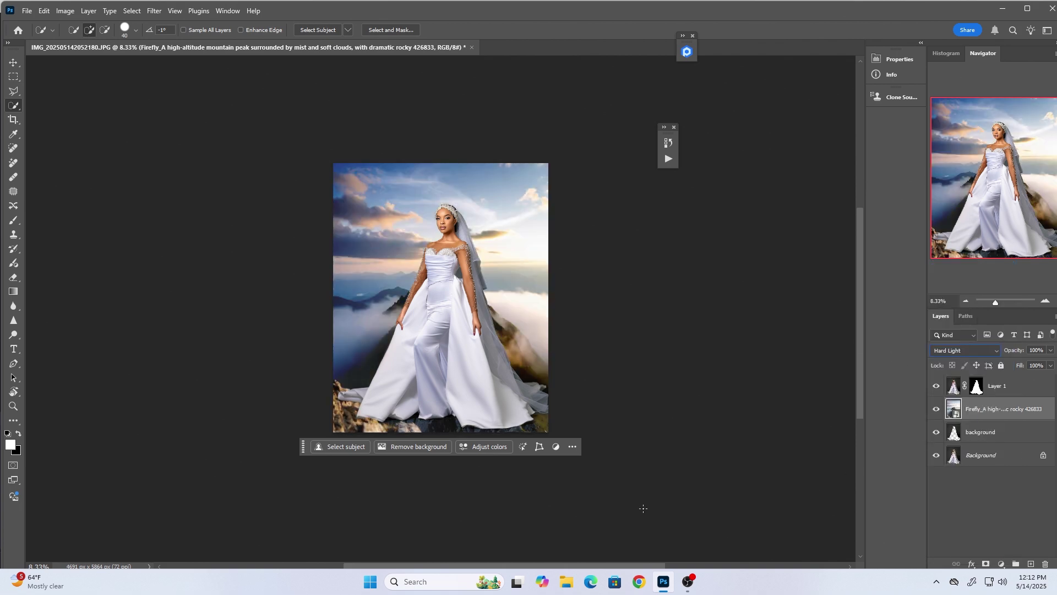
{"action": "key", "text": "ctrl+plus"}
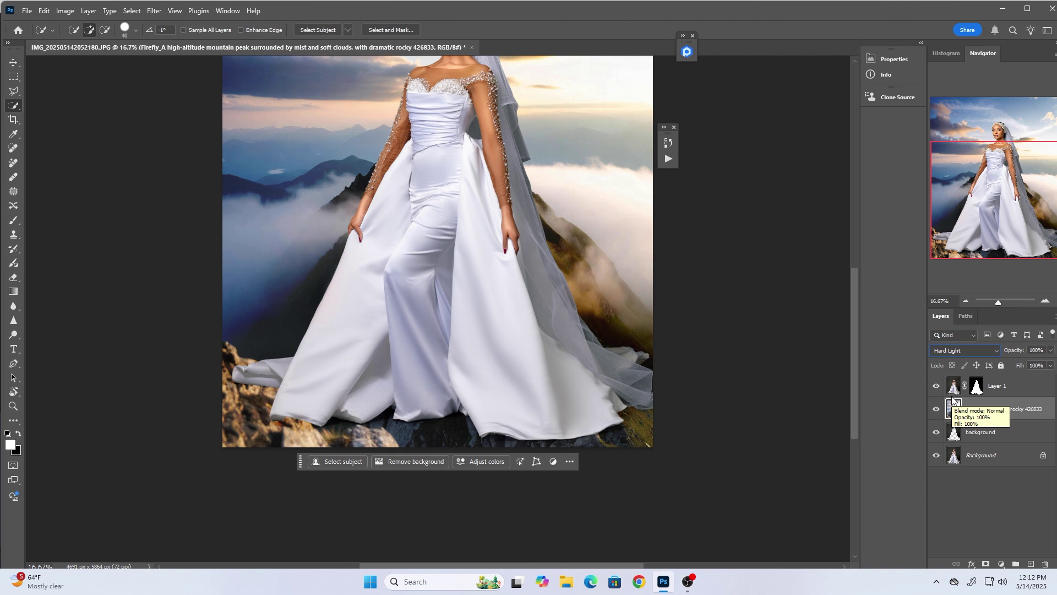
Add a Selective Color adjustment above the mountain image and raise Cyan in the Neutrals to about +22%.
{"action": "left_click", "coordinate": [1001, 564]}
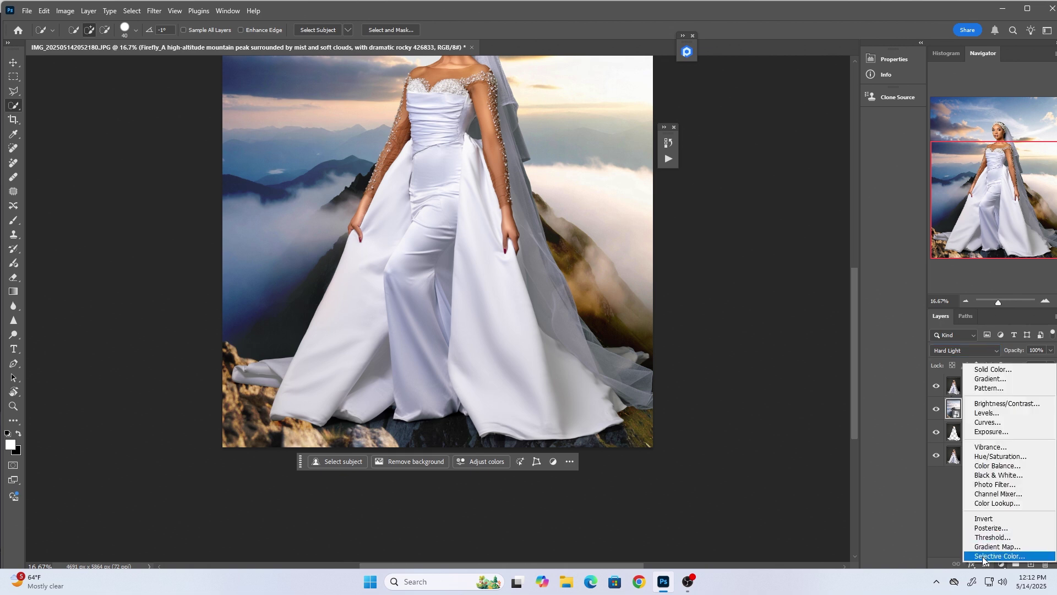
{"action": "left_click", "coordinate": [985, 557]}
{"action": "left_click", "coordinate": [793, 101]}
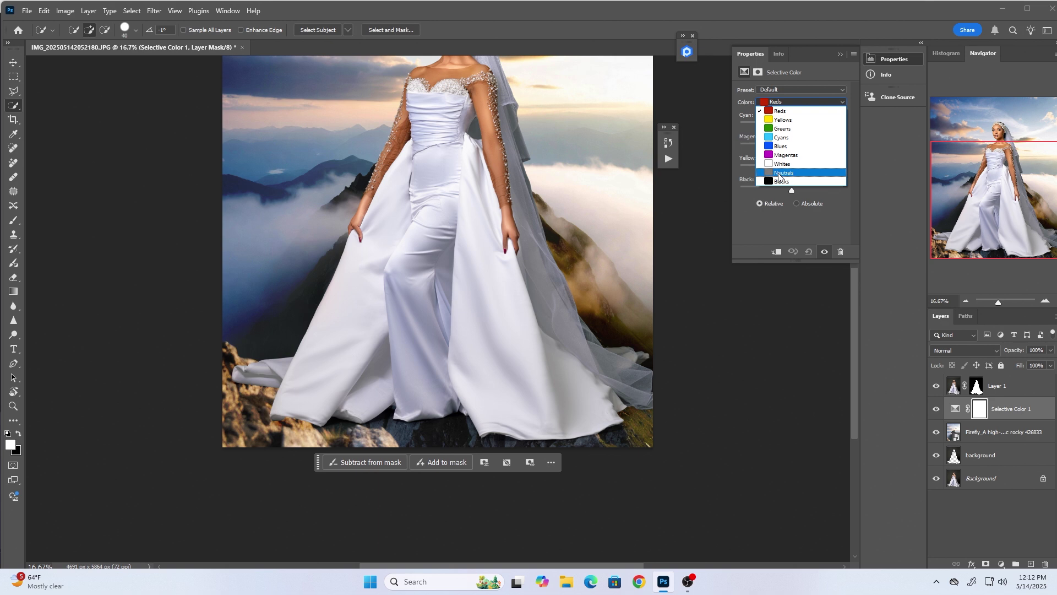
{"action": "left_click", "coordinate": [790, 173]}
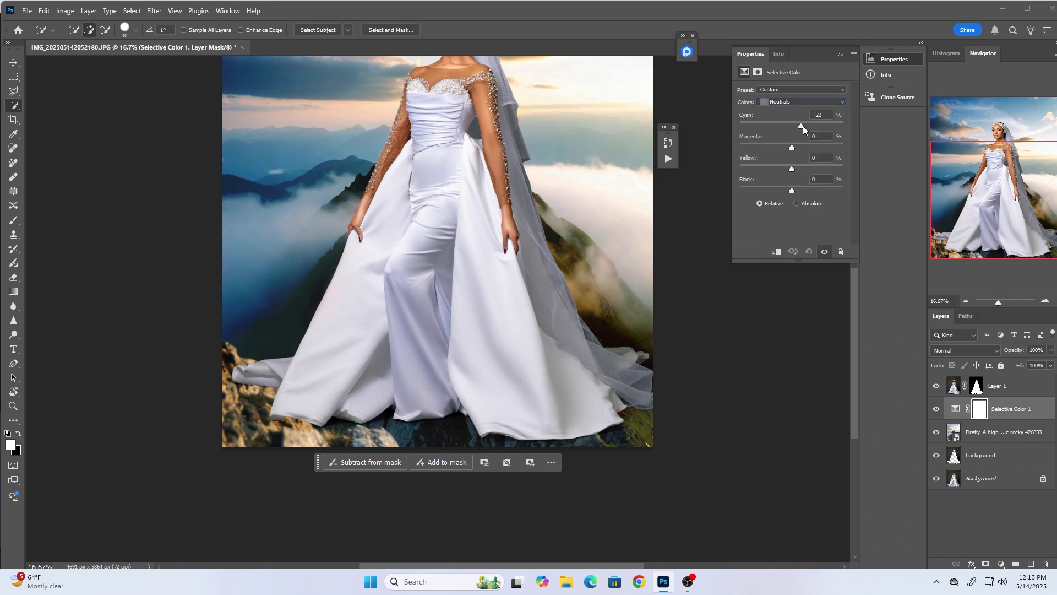
{"action": "left_click_drag", "start_coordinate": [802, 127], "coordinate": [801, 127]}
{"action": "left_click", "coordinate": [846, 250]}
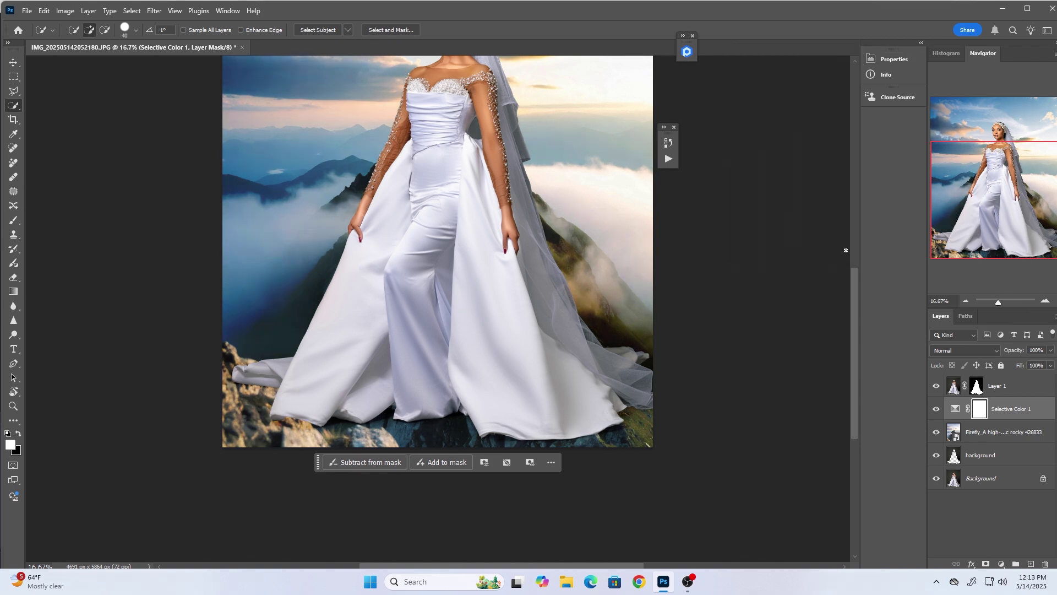
Reduce the opacity of the mountain image layer to 64%.
{"action": "left_click_drag", "start_coordinate": [854, 335], "coordinate": [856, 288]}
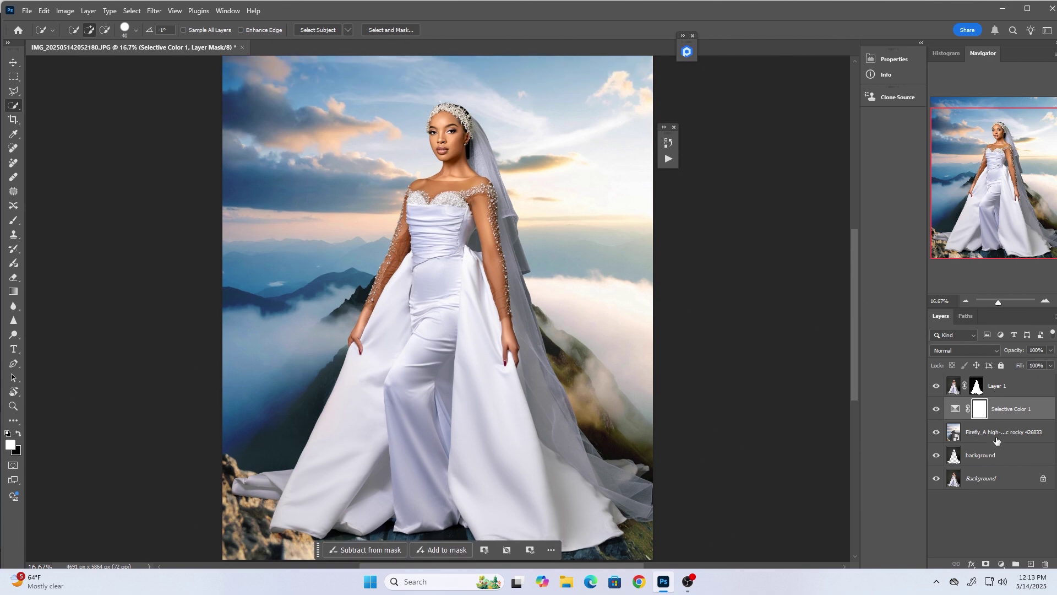
{"action": "left_click", "coordinate": [964, 435]}
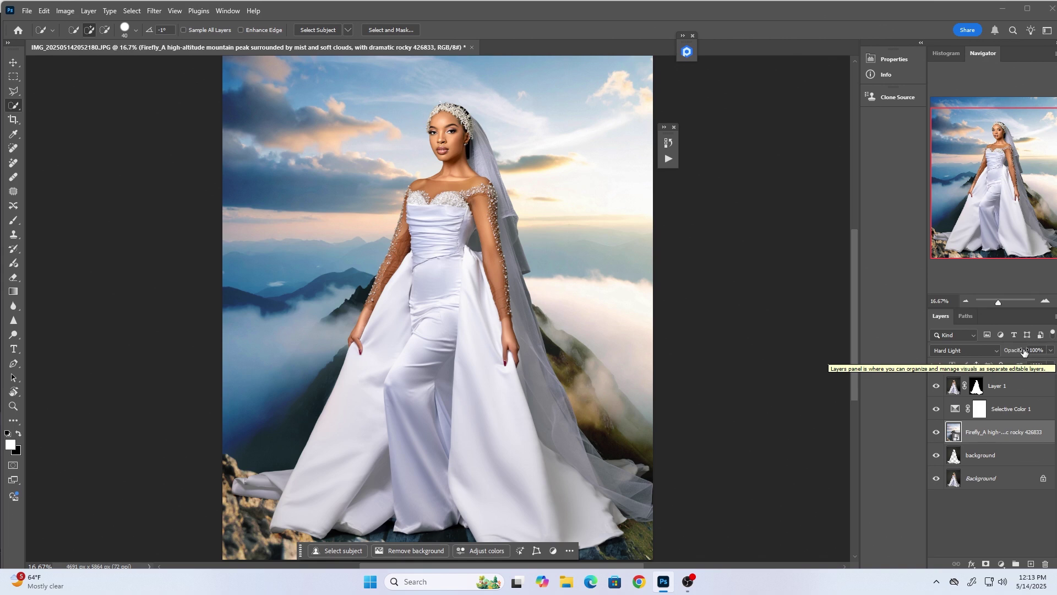
{"action": "left_click", "coordinate": [1050, 350]}
{"action": "left_click_drag", "start_coordinate": [1049, 361], "coordinate": [1031, 362]}
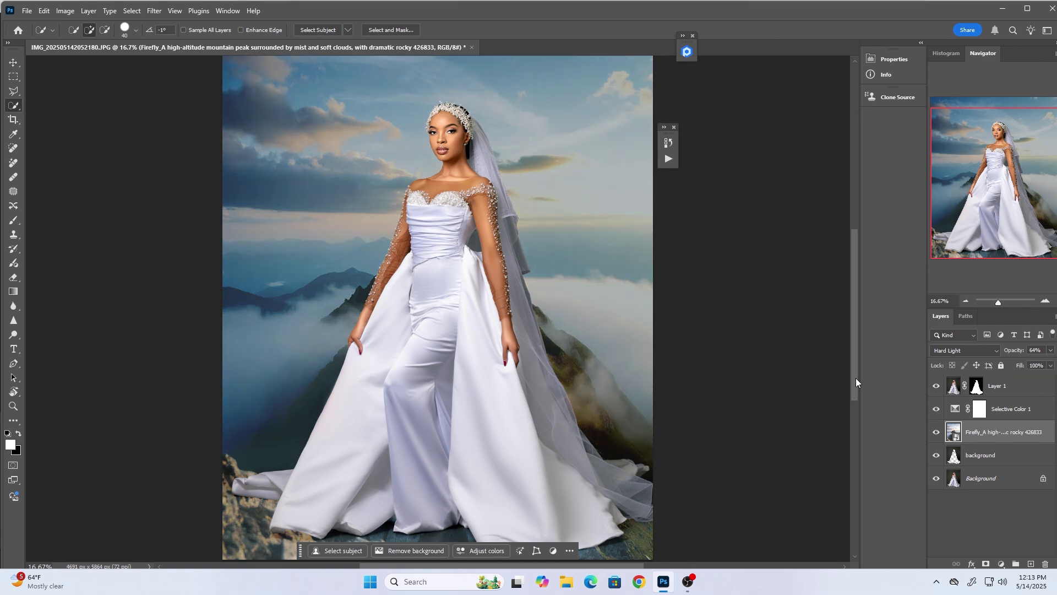
Add a mask to the mountain image layer and paint black at 10% flow over the ground around the dress hem.
{"action": "left_click_drag", "start_coordinate": [856, 378], "coordinate": [882, 427]}
{"action": "left_click", "coordinate": [986, 564]}
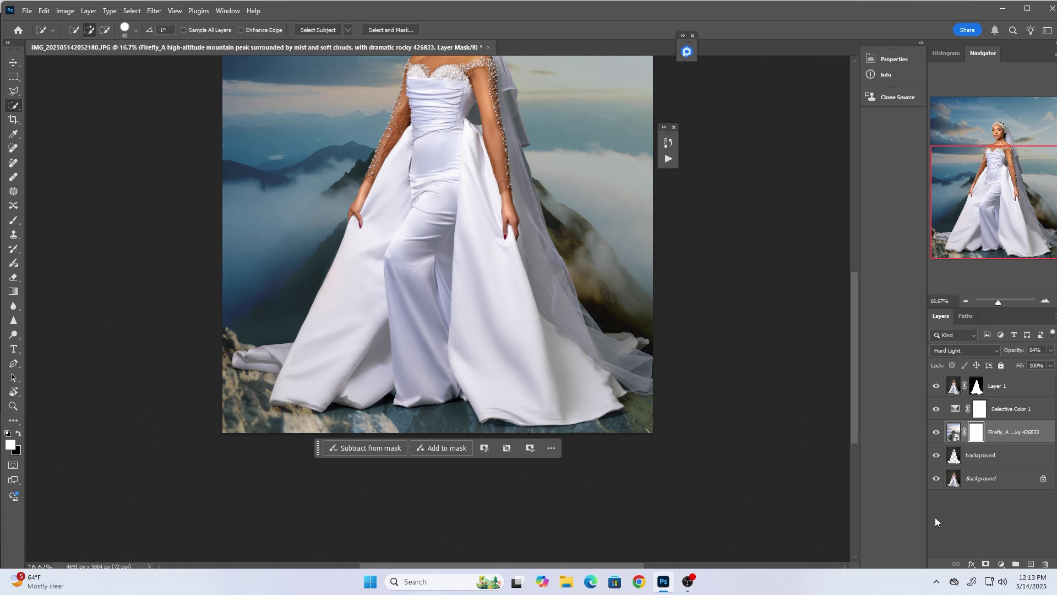
{"action": "left_click", "coordinate": [14, 220]}
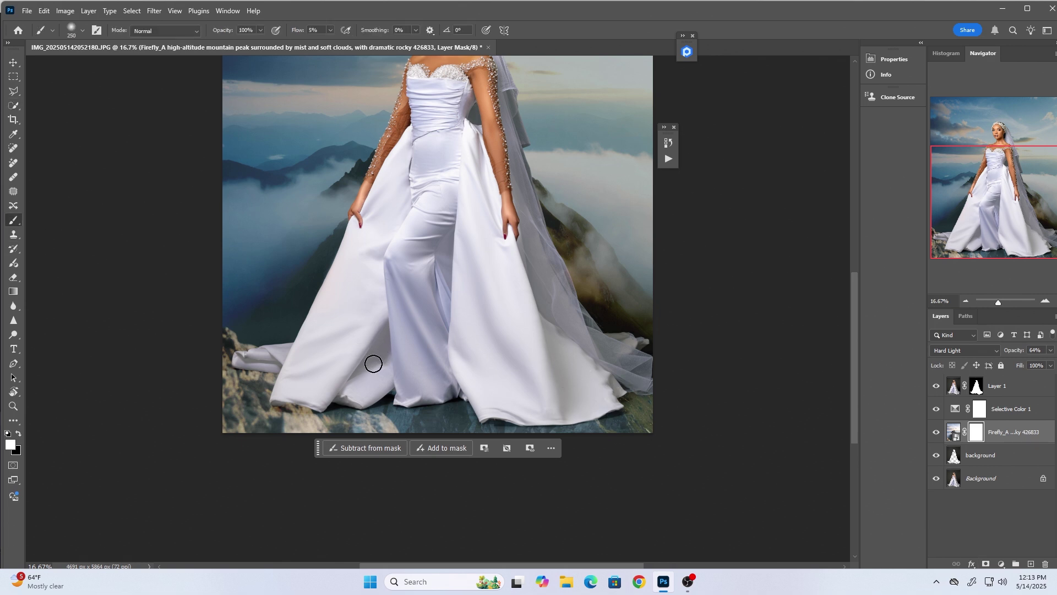
{"action": "key", "text": "x"}
{"action": "left_click", "coordinate": [331, 30]}
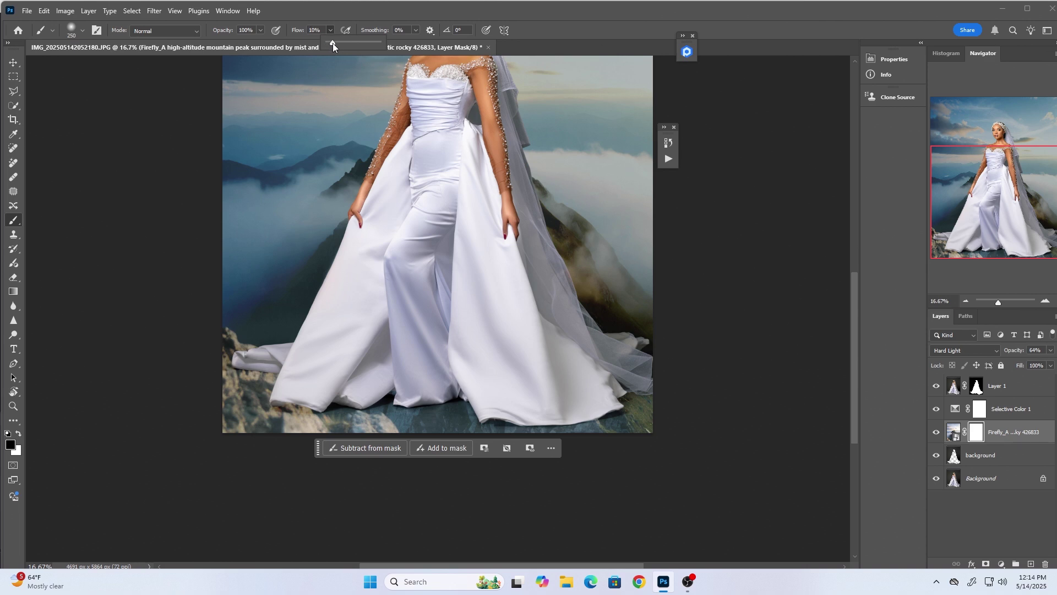
{"action": "left_click_drag", "start_coordinate": [331, 42], "coordinate": [331, 43]}
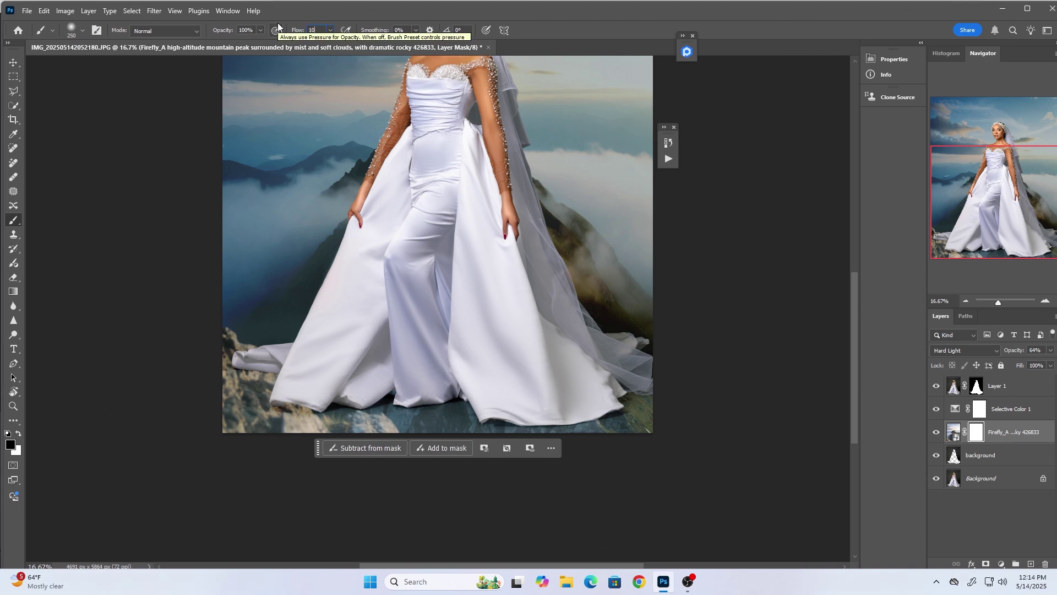
{"action": "mouse_move", "coordinate": [319, 410]}
{"action": "left_mouse_down"}
{"action": "mouse_move", "coordinate": [455, 401]}
{"action": "mouse_move", "coordinate": [511, 426]}
{"action": "mouse_move", "coordinate": [609, 417]}
{"action": "mouse_move", "coordinate": [627, 391]}
{"action": "left_mouse_up"}
{"action": "mouse_move", "coordinate": [264, 370]}
{"action": "left_mouse_down"}
{"action": "mouse_move", "coordinate": [249, 368]}
{"action": "mouse_move", "coordinate": [283, 414]}
{"action": "mouse_move", "coordinate": [307, 417]}
{"action": "mouse_move", "coordinate": [382, 408]}
{"action": "mouse_move", "coordinate": [447, 420]}
{"action": "mouse_move", "coordinate": [418, 401]}
{"action": "mouse_move", "coordinate": [545, 423]}
{"action": "mouse_move", "coordinate": [625, 409]}
{"action": "mouse_move", "coordinate": [625, 399]}
{"action": "mouse_move", "coordinate": [602, 415]}
{"action": "mouse_move", "coordinate": [518, 424]}
{"action": "mouse_move", "coordinate": [458, 407]}
{"action": "mouse_move", "coordinate": [314, 413]}
{"action": "mouse_move", "coordinate": [624, 384]}
{"action": "left_mouse_up"}
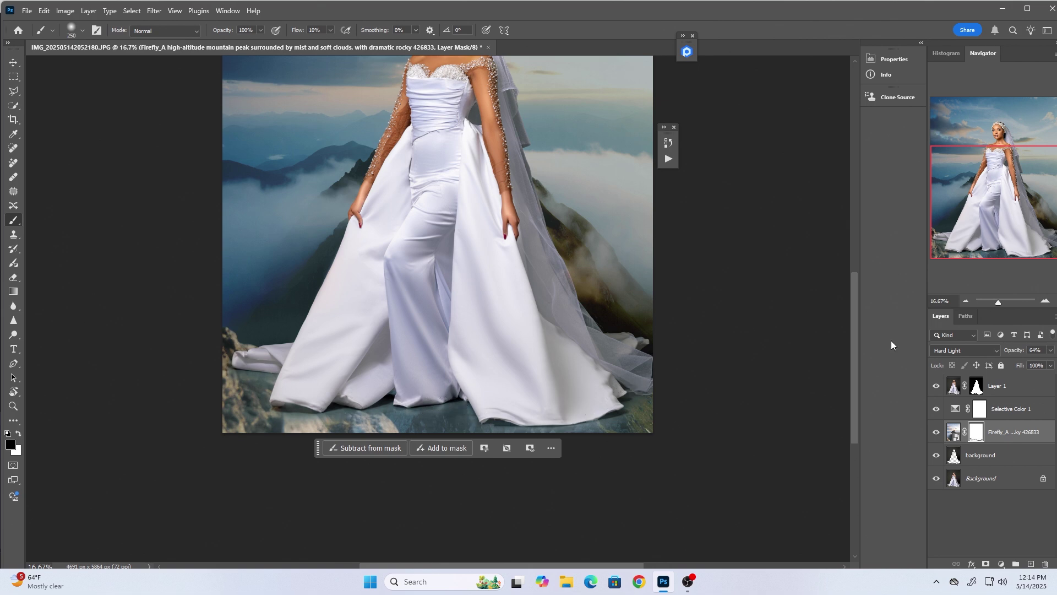
Compare the image with and without the mountain layer, and stamp all visible layers into a new layer above Layer 1.
{"action": "left_click", "coordinate": [965, 300]}
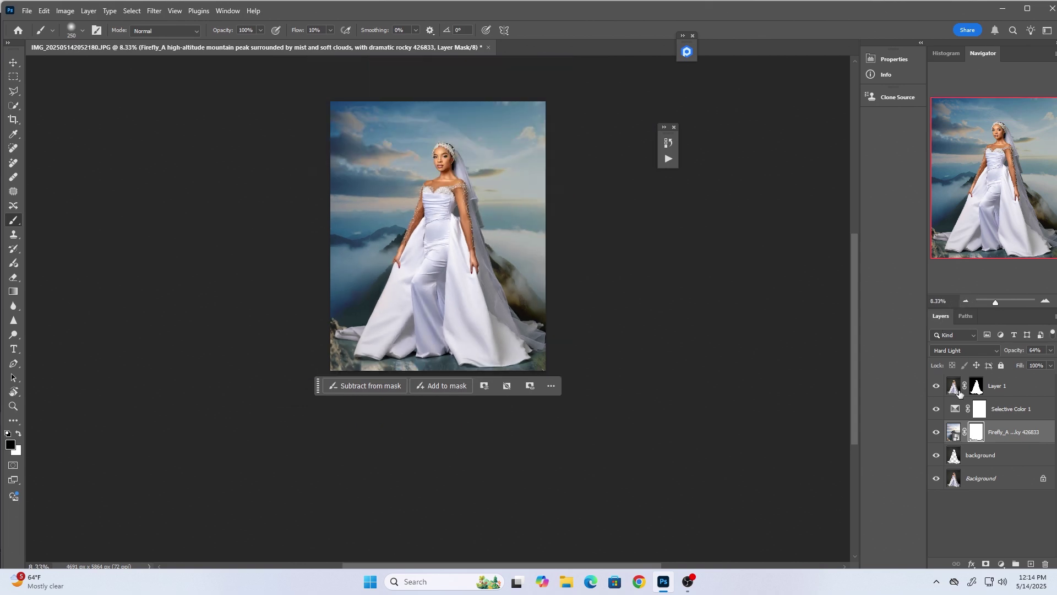
{"action": "left_click", "coordinate": [936, 435]}
{"action": "left_click", "coordinate": [936, 434]}
{"action": "left_click", "coordinate": [999, 388]}
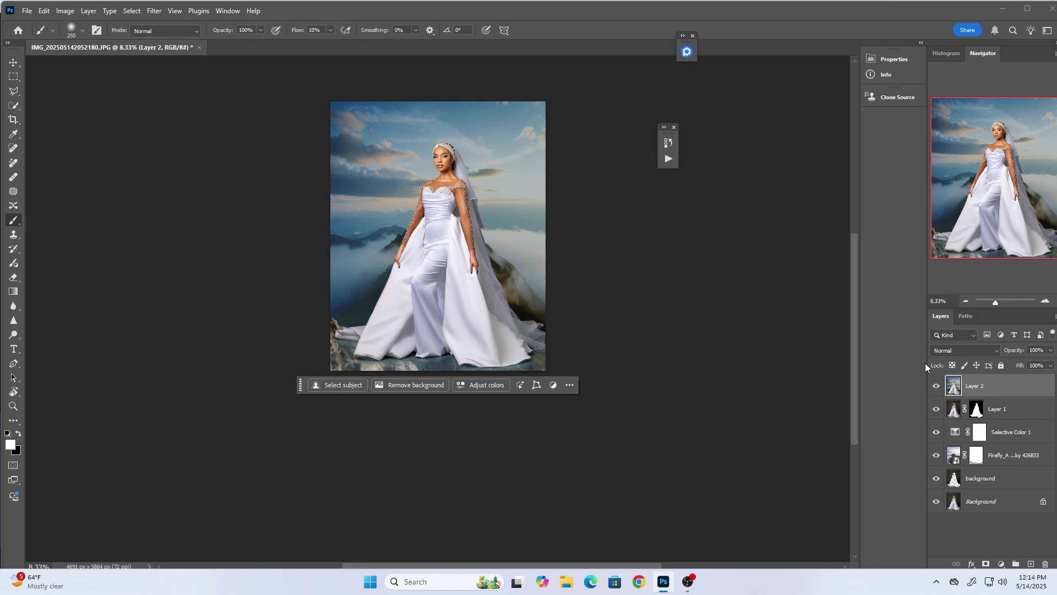
Extend the canvas around the bride with a 4:5 portrait crop to about 6724 x 8404 px, leaving extra room above and at the sides.
{"action": "key", "text": "c"}
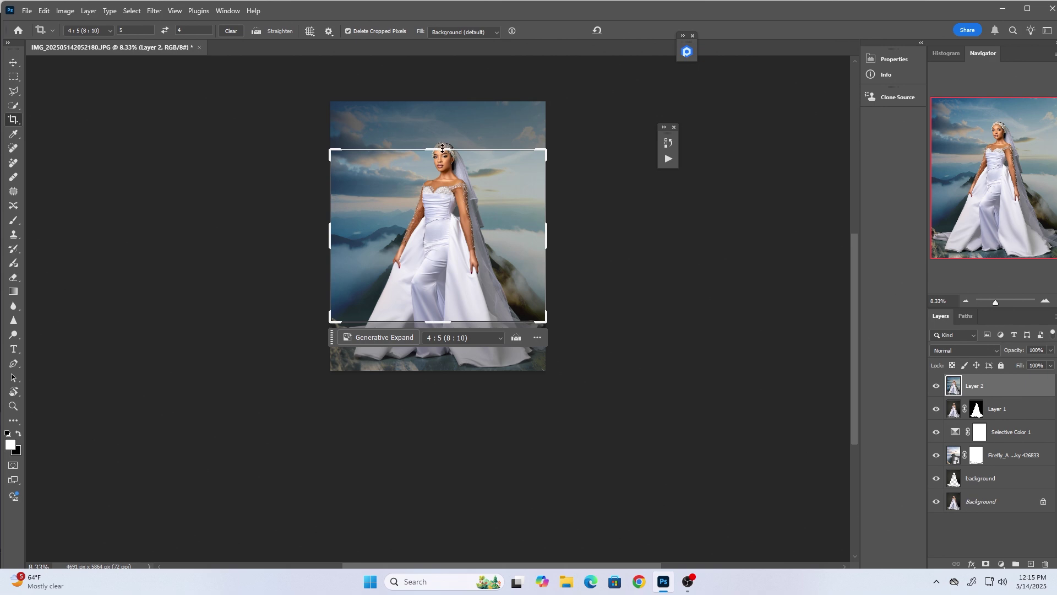
{"action": "left_click_drag", "start_coordinate": [440, 149], "coordinate": [438, 94]}
{"action": "key", "text": "x"}
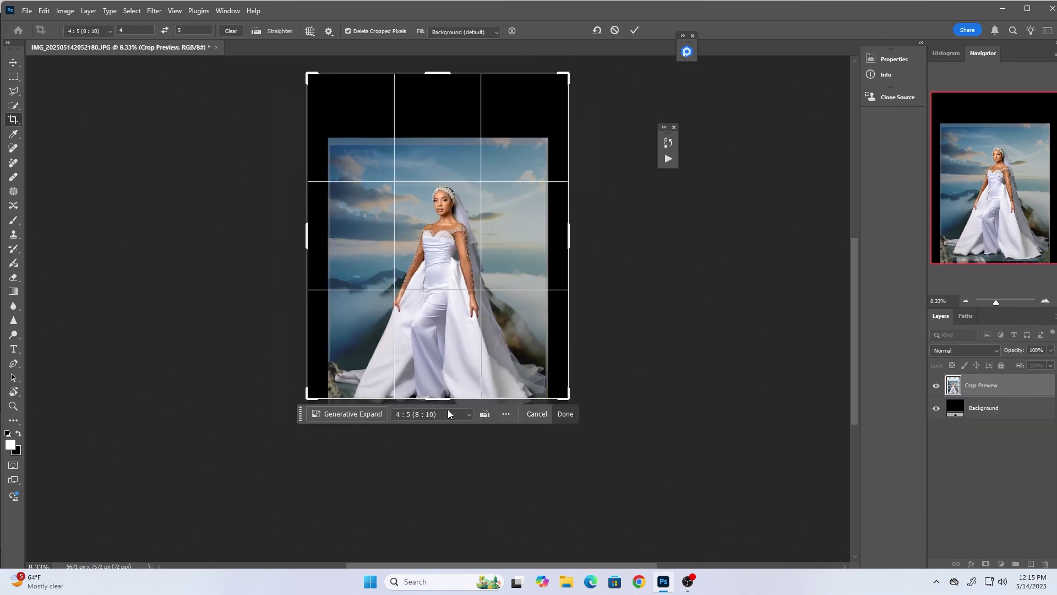
{"action": "left_click_drag", "start_coordinate": [416, 345], "coordinate": [454, 141]}
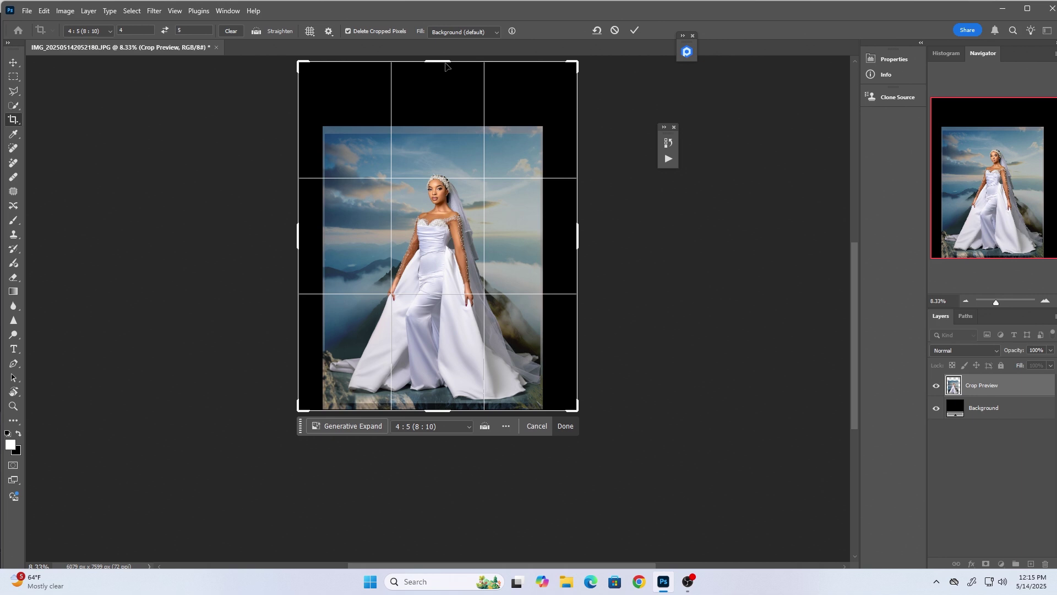
{"action": "key", "text": "ctrl+minus"}
{"action": "left_click_drag", "start_coordinate": [438, 385], "coordinate": [438, 406]}
{"action": "left_click_drag", "start_coordinate": [449, 317], "coordinate": [445, 319]}
{"action": "left_click", "coordinate": [634, 30]}
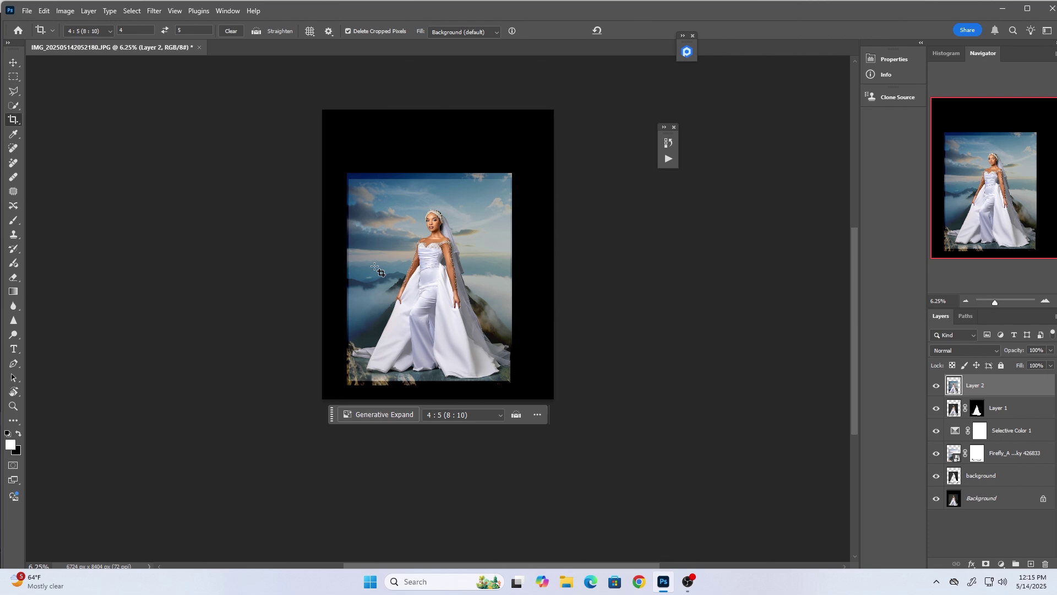
Fill the empty canvas borders with Generative Fill using the prompt "remove the selected area" and keep the first variation.
{"action": "left_click", "coordinate": [13, 191]}
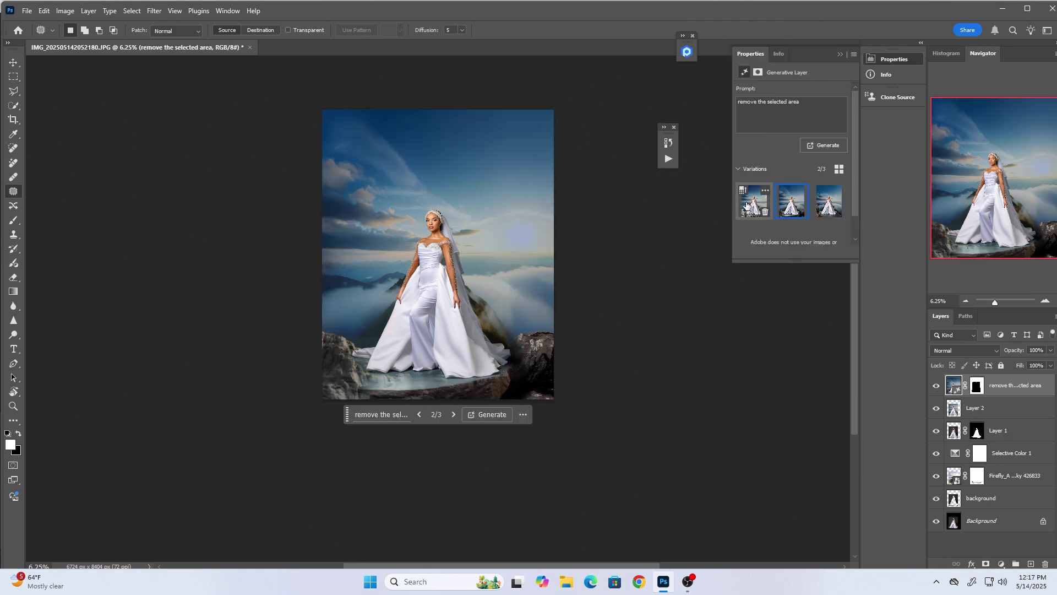
{"action": "left_click", "coordinate": [747, 207]}
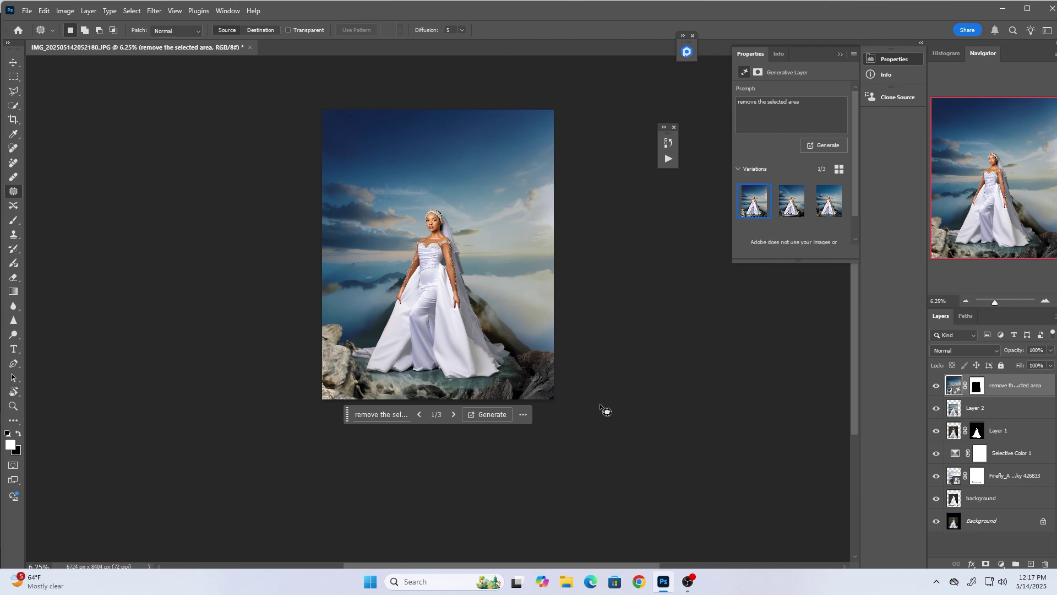
{"action": "key", "text": "ctrl+plus"}
{"action": "key", "text": "ctrl+plus"}
{"action": "key", "text": "ctrl+plus"}
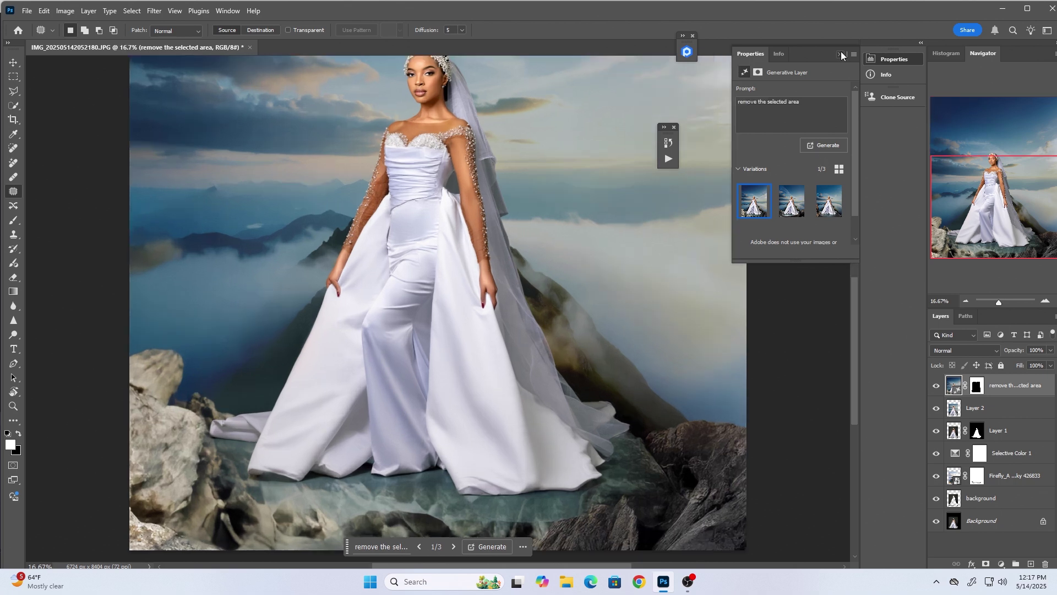
{"action": "left_click", "coordinate": [840, 53]}
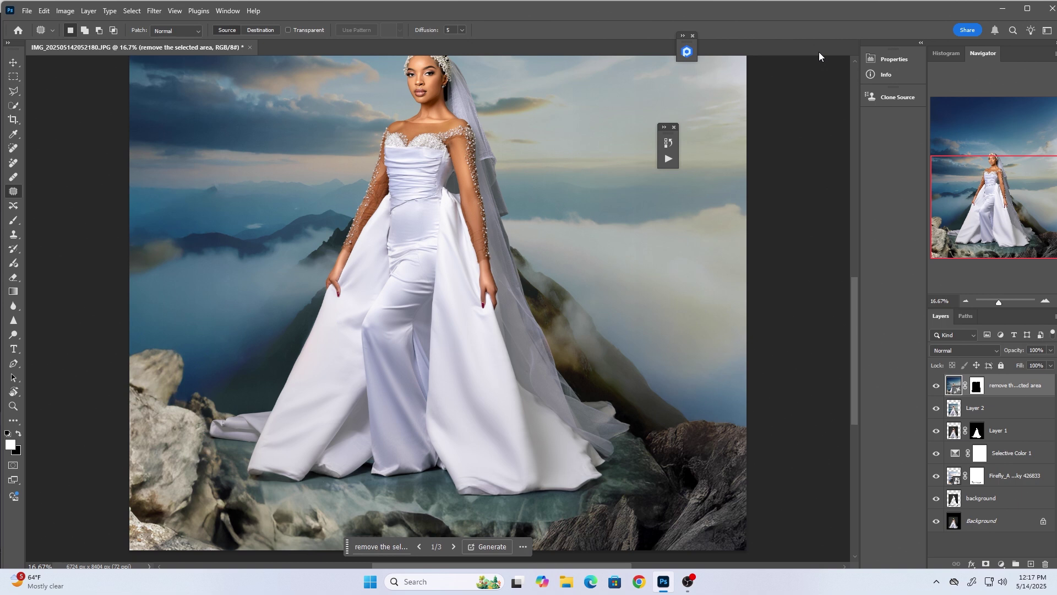
{"action": "scroll", "coordinate": [858, 396], "scroll_direction": "up", "scroll_amount": 3}
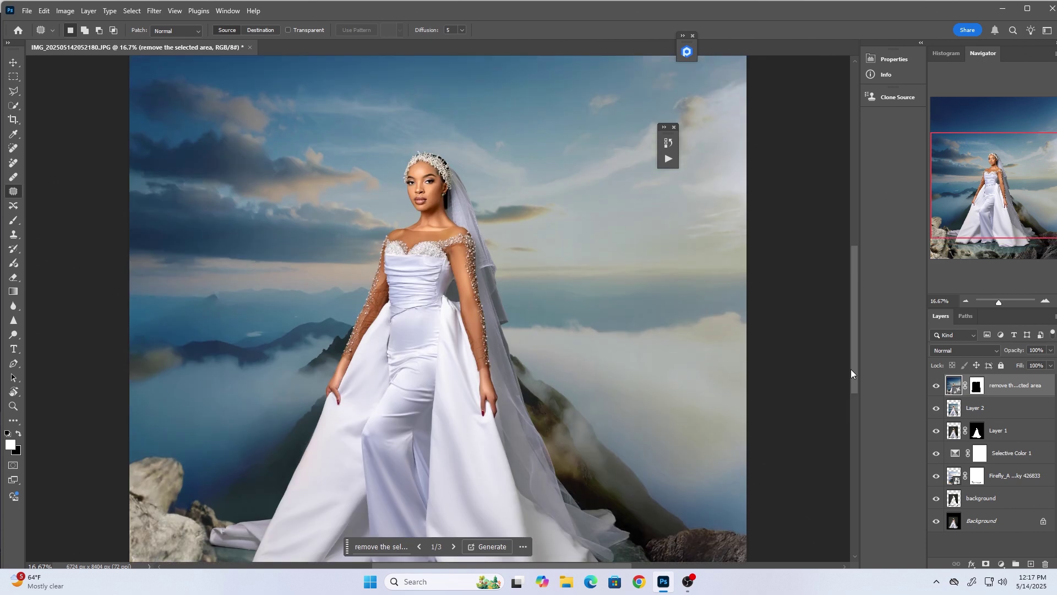
{"action": "key", "text": "ctrl+minus"}
Add a Selective Color adjustment on top and set the Blacks to about -11% Cyan, -5% Magenta and -11% Black.
{"action": "left_click", "coordinate": [1001, 564]}
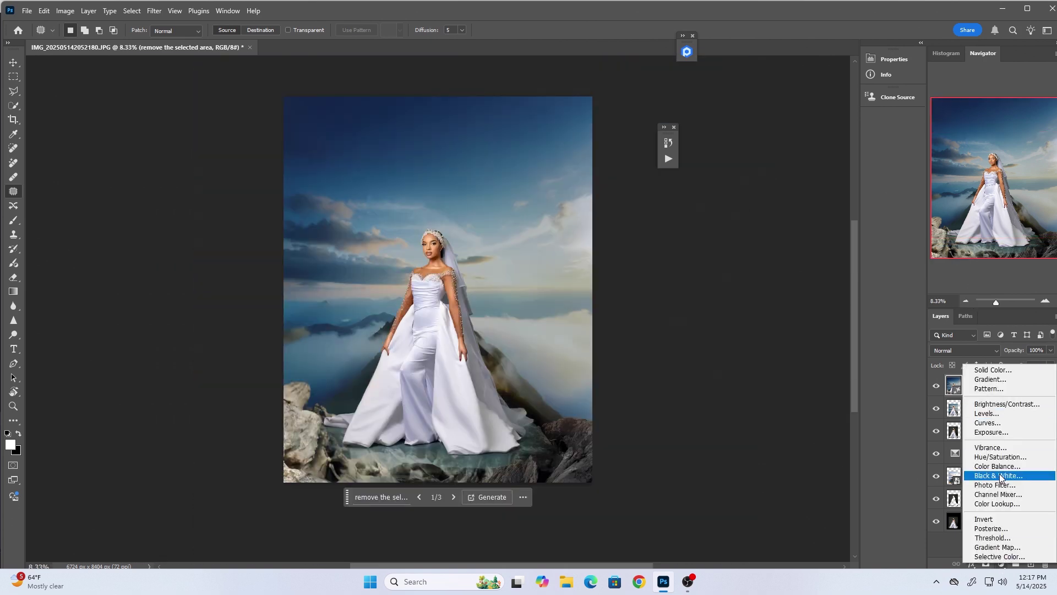
{"action": "left_click", "coordinate": [999, 556]}
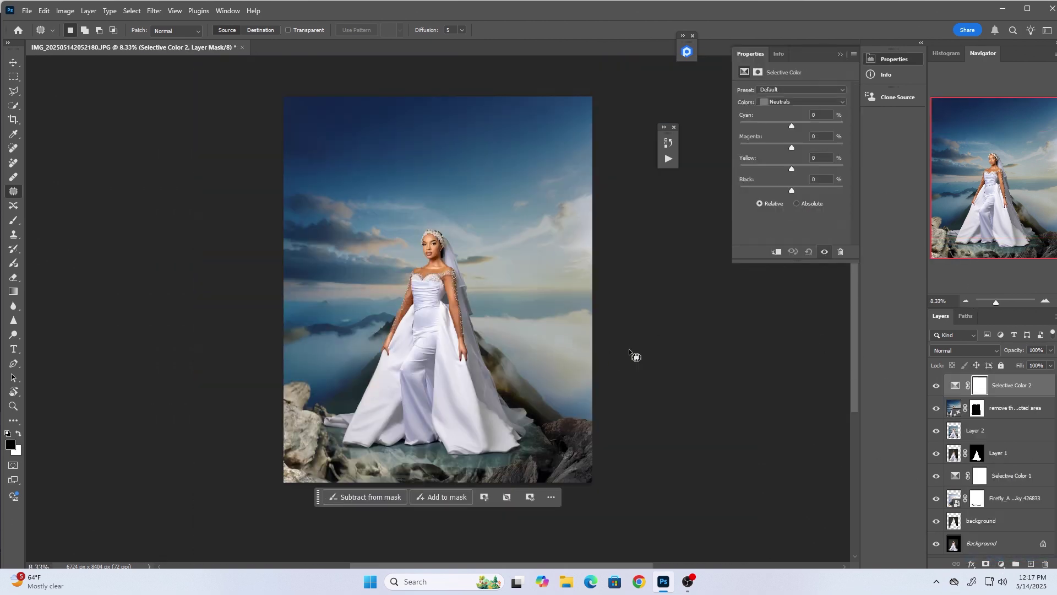
{"action": "left_click", "coordinate": [777, 103]}
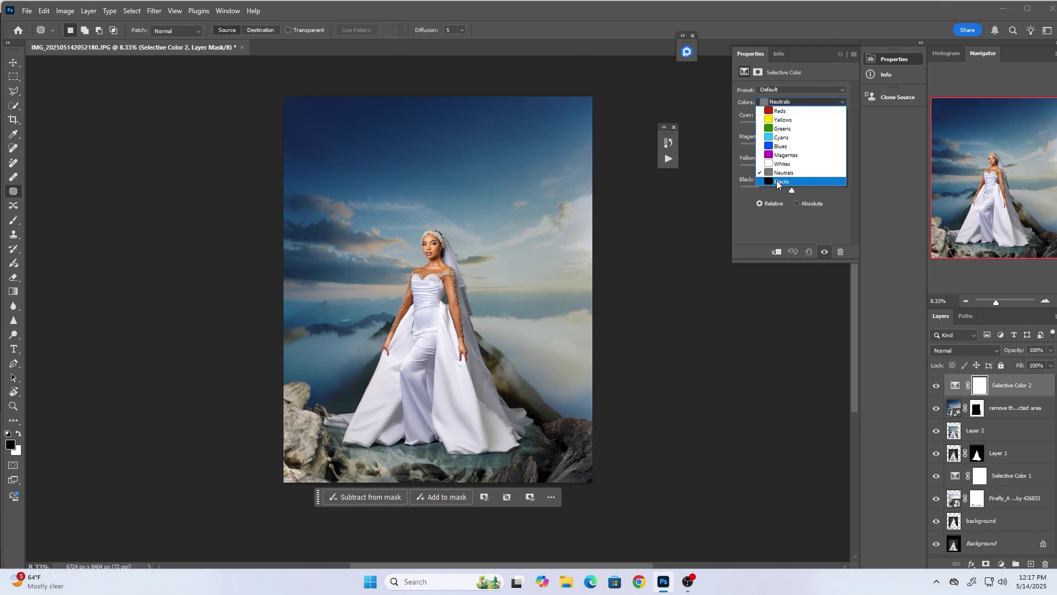
{"action": "left_click", "coordinate": [780, 181]}
{"action": "mouse_move", "coordinate": [791, 192]}
{"action": "left_mouse_down"}
{"action": "mouse_move", "coordinate": [808, 192]}
{"action": "mouse_move", "coordinate": [786, 190]}
{"action": "left_mouse_up"}
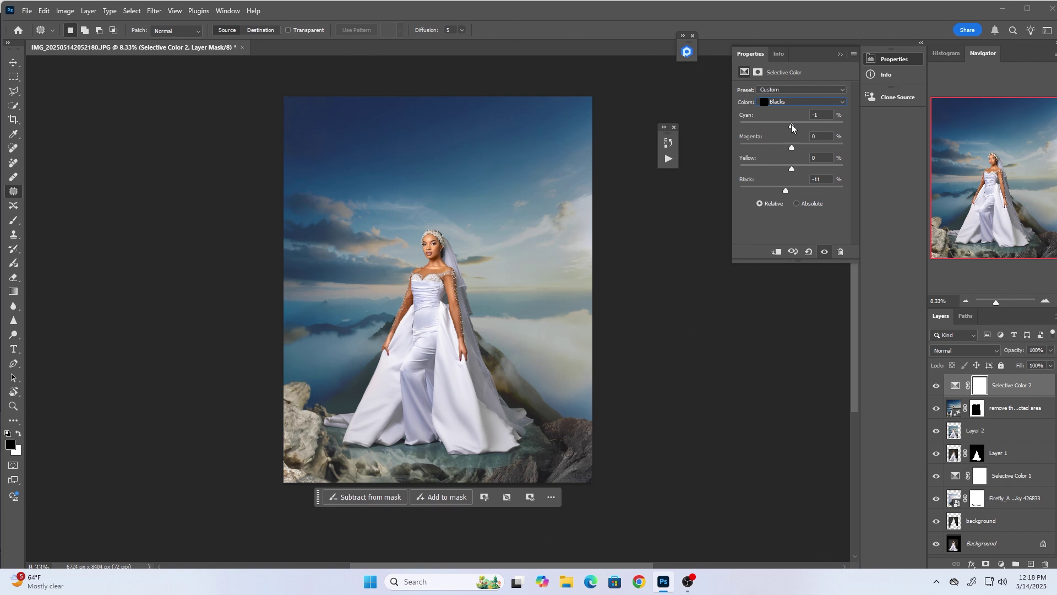
{"action": "left_click_drag", "start_coordinate": [793, 127], "coordinate": [790, 148]}
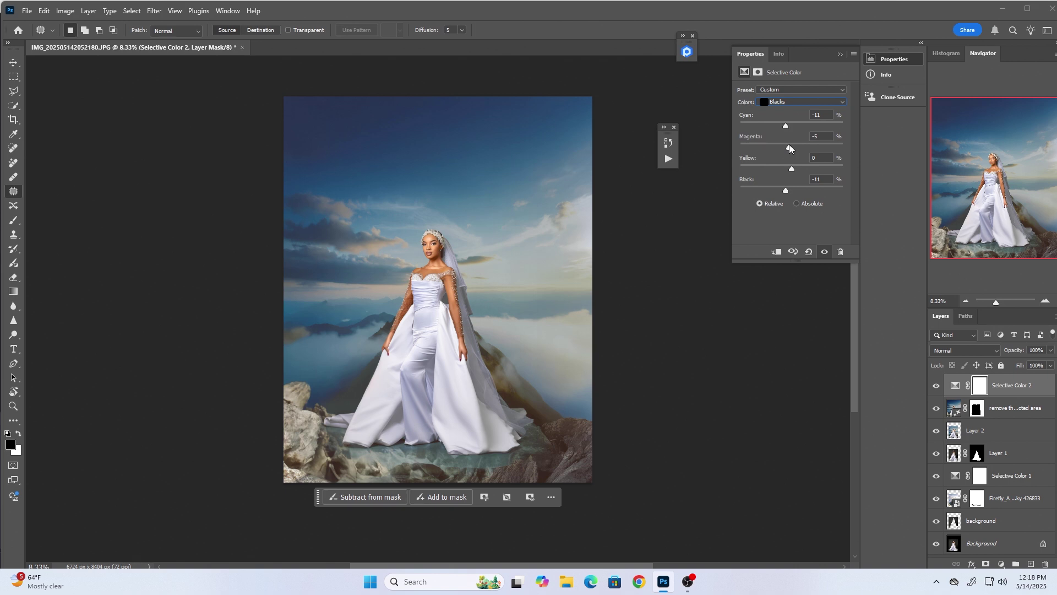
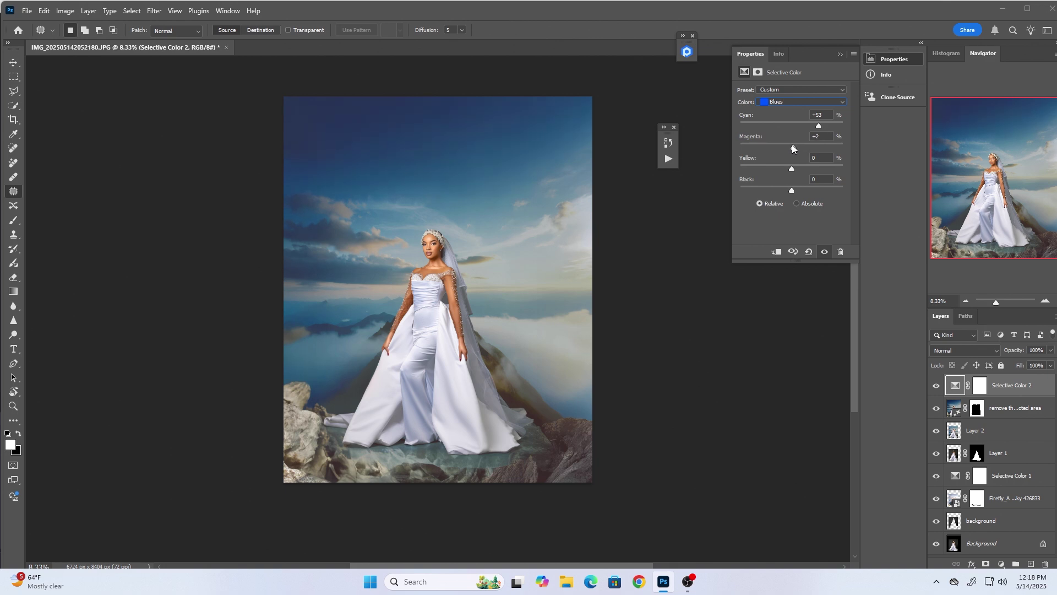
Shift the Blues in the same Selective Color adjustment, with Cyan at +53% and changes to Magenta and Yellow.
{"action": "left_click_drag", "start_coordinate": [789, 145], "coordinate": [765, 166]}
{"action": "left_click_drag", "start_coordinate": [820, 165], "coordinate": [813, 167]}
{"action": "left_click", "coordinate": [840, 54]}
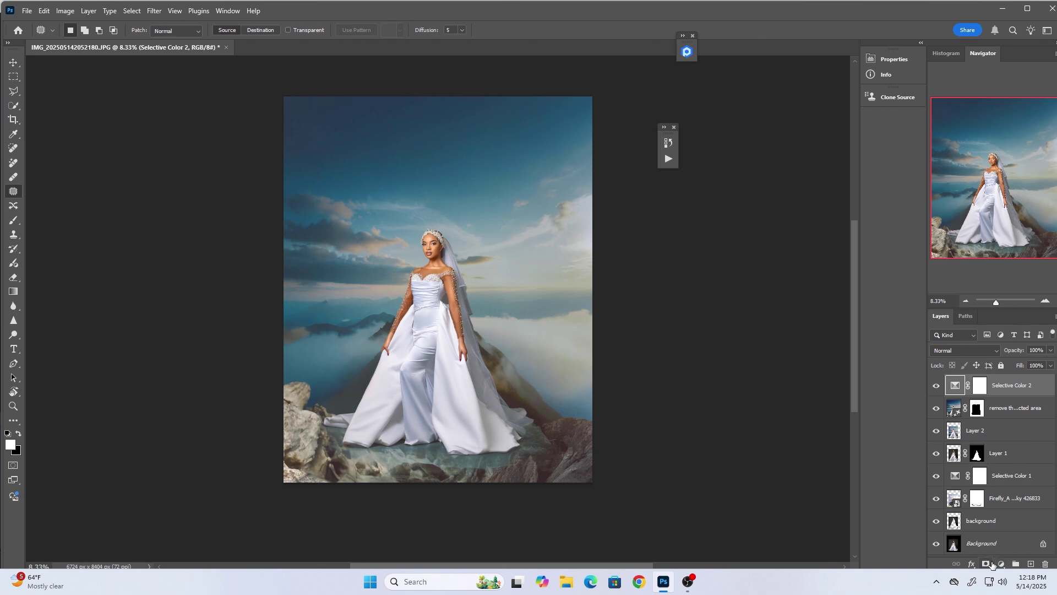
Add a Brightness/Contrast adjustment on top with Use Legacy enabled and raise its contrast slightly.
{"action": "left_click", "coordinate": [1001, 565]}
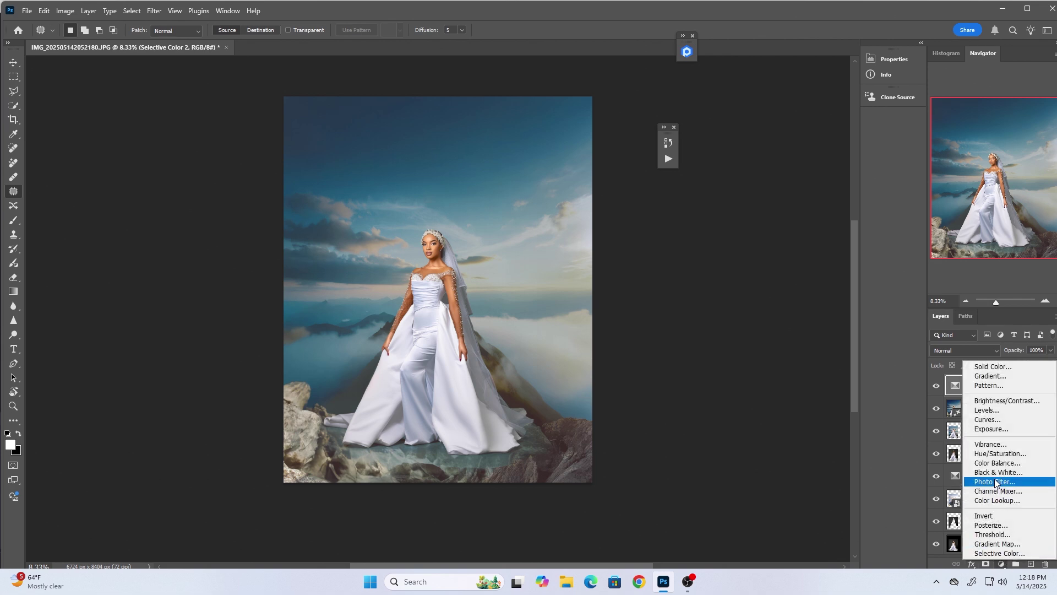
{"action": "left_click", "coordinate": [996, 402]}
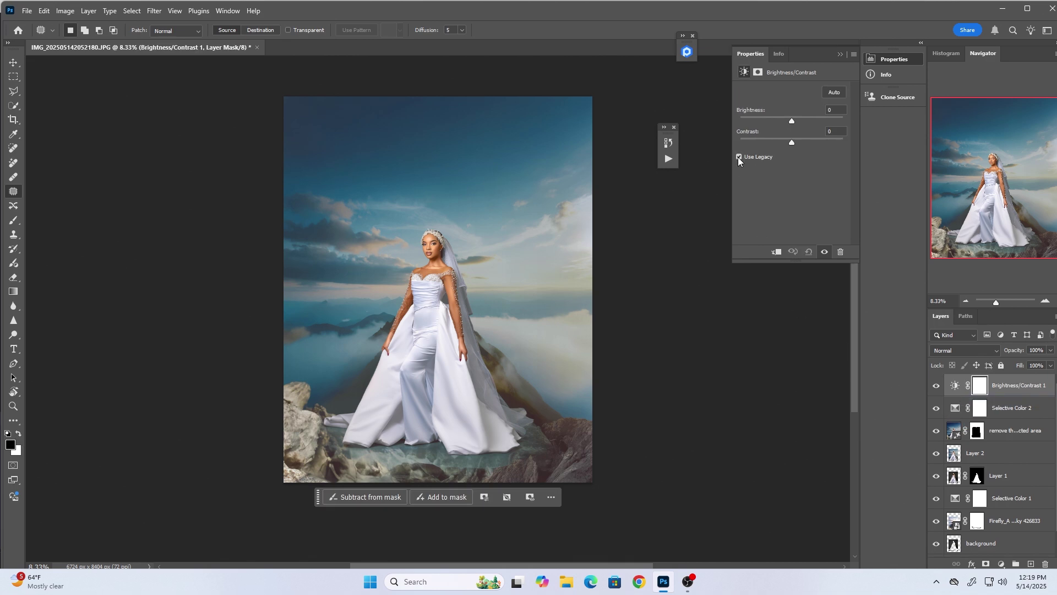
{"action": "left_click_drag", "start_coordinate": [790, 140], "coordinate": [797, 140]}
{"action": "left_click", "coordinate": [889, 218]}
Examine the bride, the dress and the rocky ground up close and in the full picture.
{"action": "left_click", "coordinate": [1045, 300]}
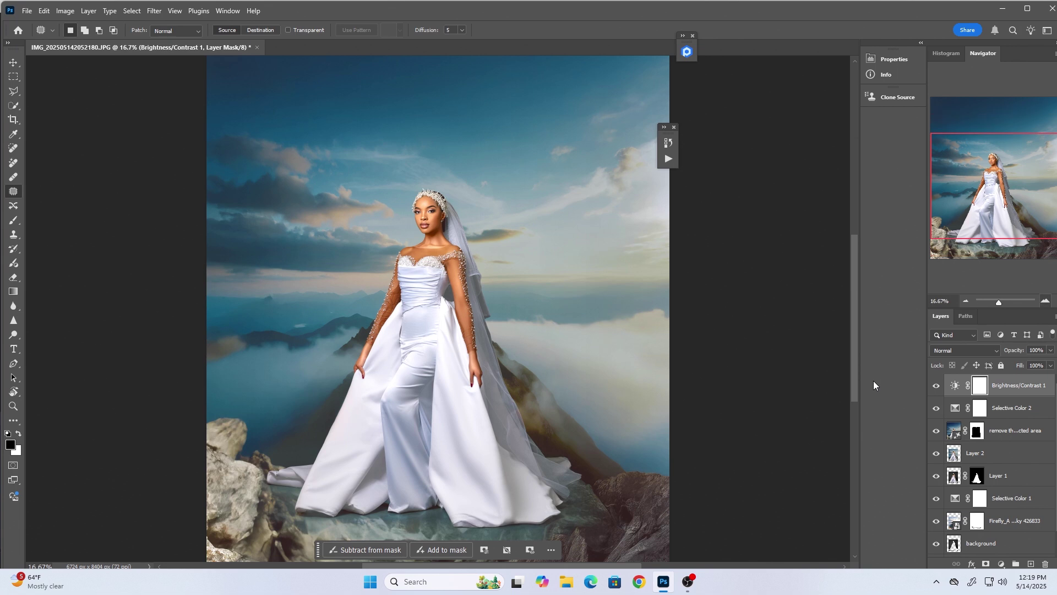
{"action": "key", "text": "ctrl+plus"}
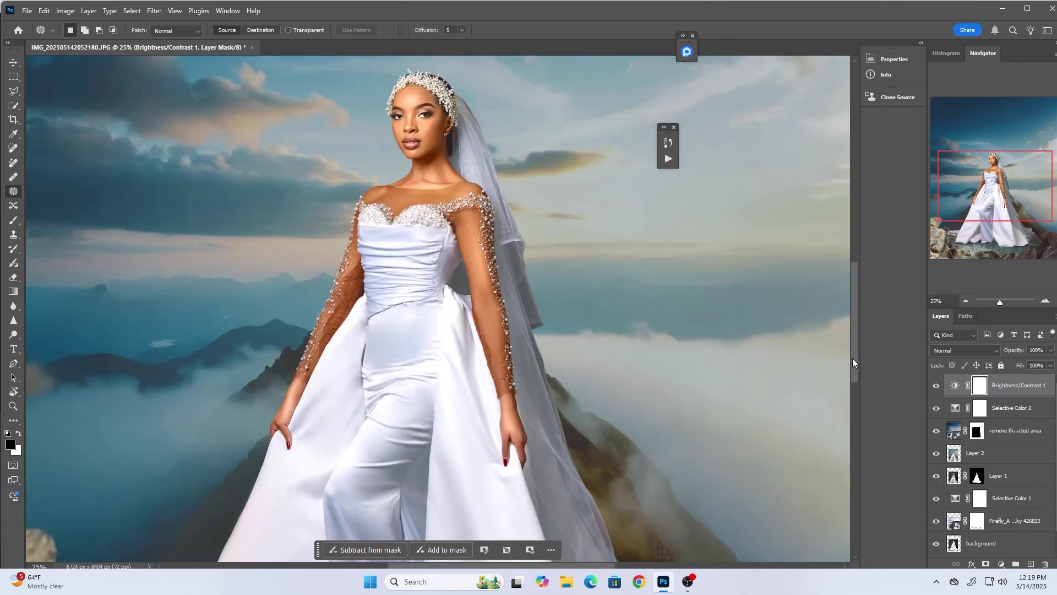
{"action": "left_click_drag", "start_coordinate": [853, 358], "coordinate": [856, 386]}
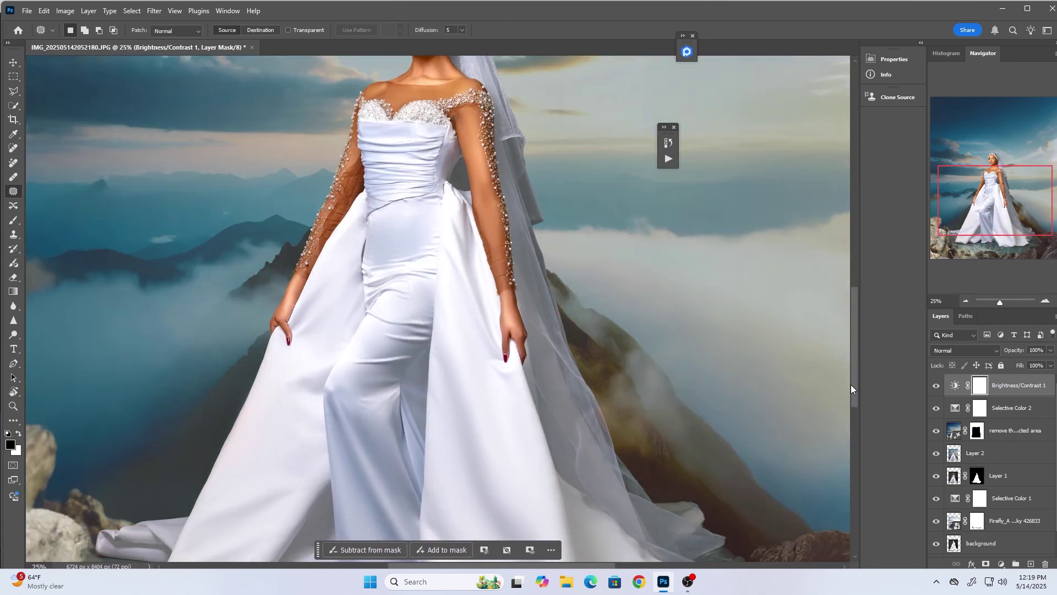
{"action": "left_click", "coordinate": [965, 301]}
{"action": "left_click", "coordinate": [965, 300]}
{"action": "left_click", "coordinate": [965, 301]}
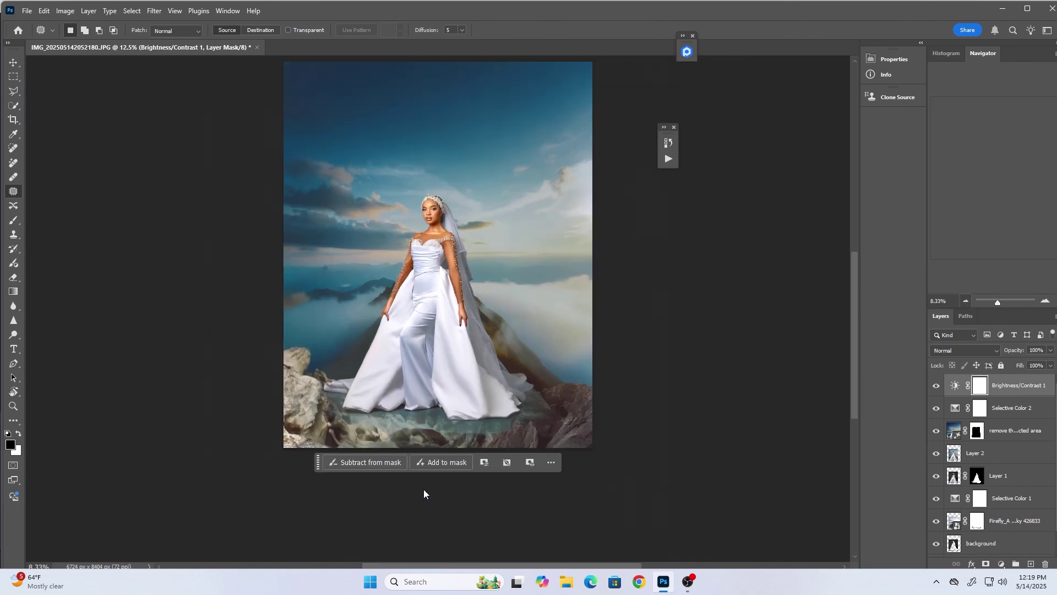
{"action": "key", "text": "ctrl+minus"}
{"action": "key", "text": "ctrl+plus"}
{"action": "left_click_drag", "start_coordinate": [852, 357], "coordinate": [853, 404]}
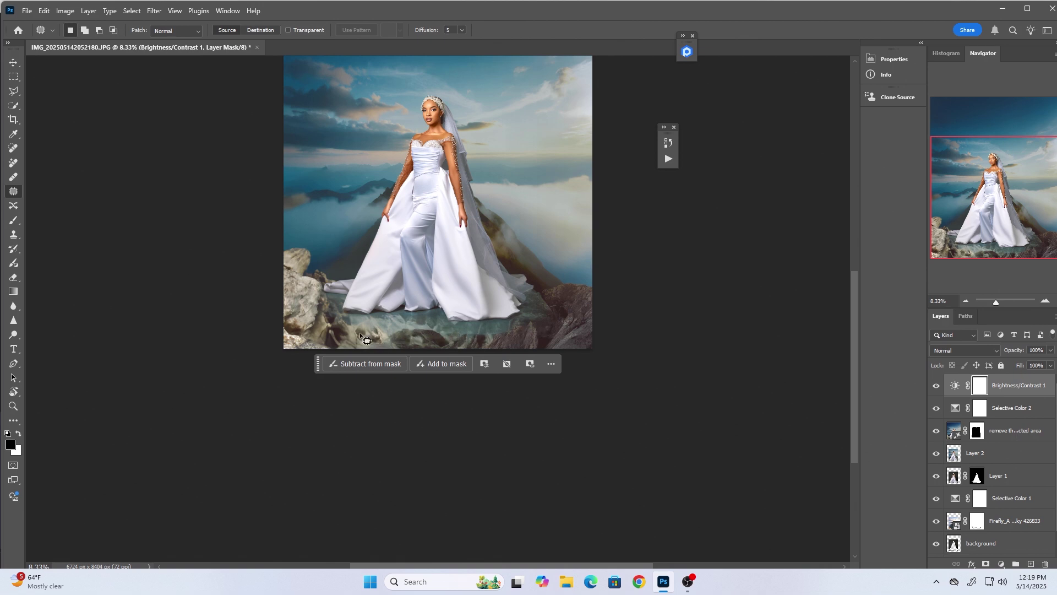
Stamp all visible layers into a new layer above the Brightness/Contrast adjustment.
{"action": "left_click", "coordinate": [1045, 301]}
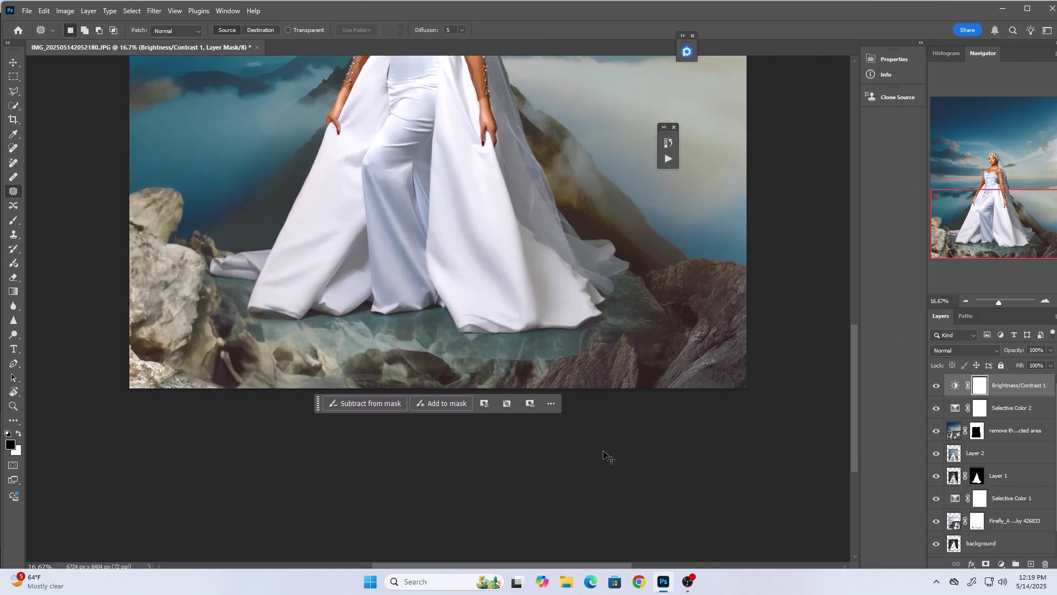
{"action": "key", "text": "ctrl+shift+alt+n"}
{"action": "key", "text": "x"}
{"action": "key", "text": "ctrl+shift+alt+e"}
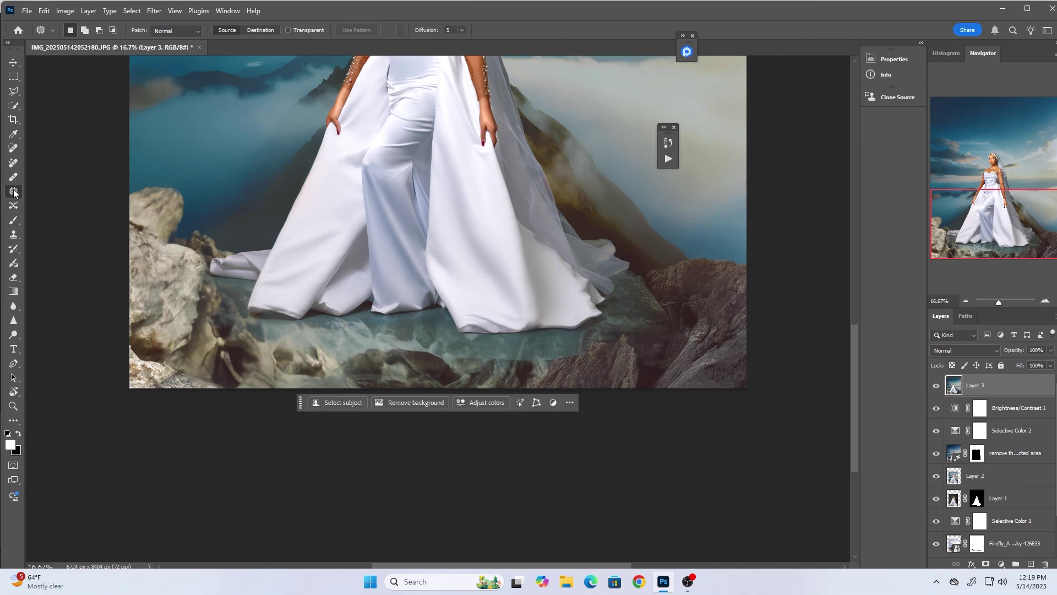
Select the strip of ground below the dress with the Patch tool and replace it using Generative Fill without a prompt.
{"action": "left_click_drag", "start_coordinate": [337, 361], "coordinate": [455, 355]}
{"action": "mouse_move", "coordinate": [556, 347]}
{"action": "left_mouse_down"}
{"action": "mouse_move", "coordinate": [560, 371]}
{"action": "mouse_move", "coordinate": [380, 352]}
{"action": "left_mouse_up"}
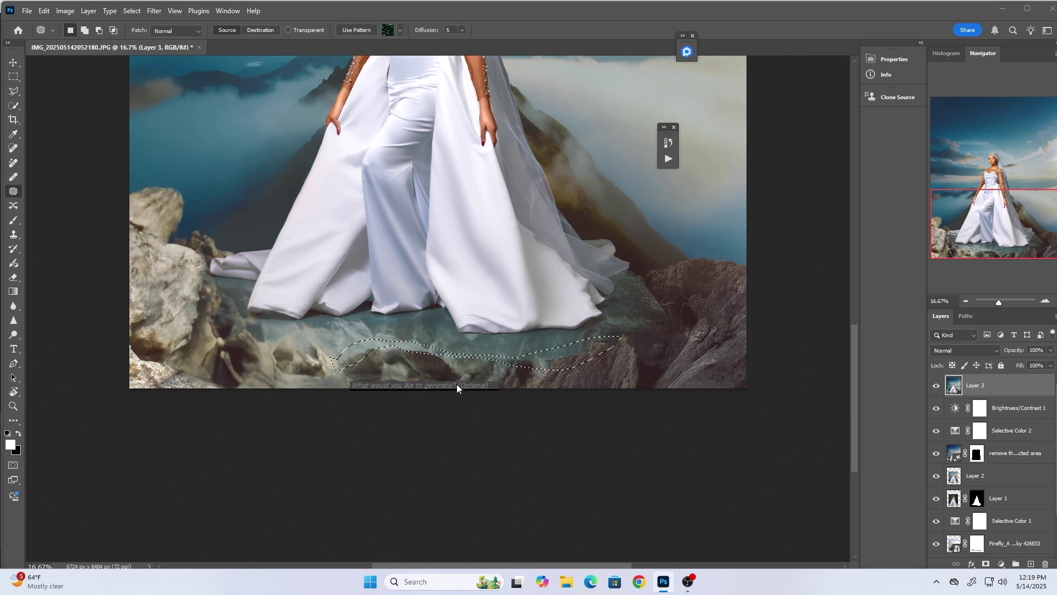
{"action": "left_click", "coordinate": [585, 384]}
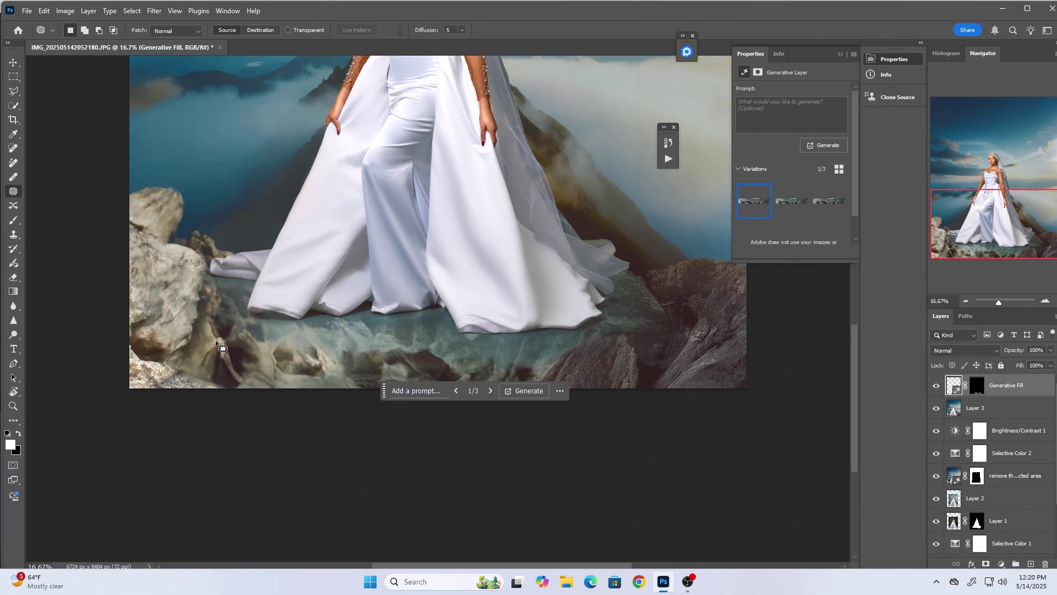
{"action": "left_click", "coordinate": [840, 54]}
{"action": "left_click", "coordinate": [966, 301]}
{"action": "left_click", "coordinate": [966, 301]}
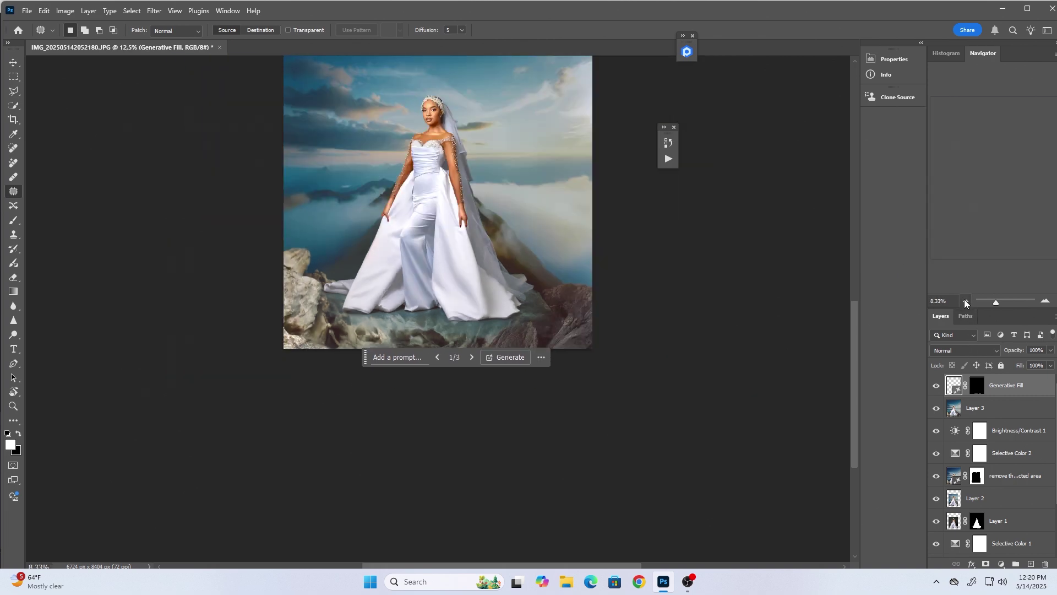
Switch the generated ground patch below the dress to its second variation and check it against the full picture.
{"action": "left_click", "coordinate": [965, 301]}
{"action": "left_click", "coordinate": [966, 301]}
{"action": "left_click", "coordinate": [1045, 302]}
{"action": "left_click", "coordinate": [1045, 302]}
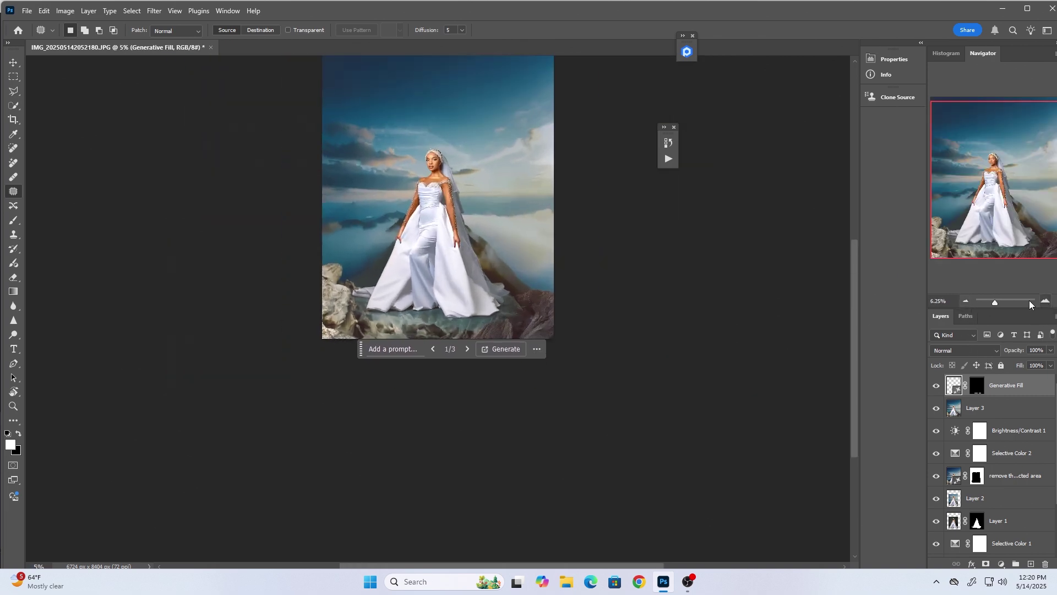
{"action": "left_click", "coordinate": [1045, 302]}
{"action": "left_click", "coordinate": [480, 378]}
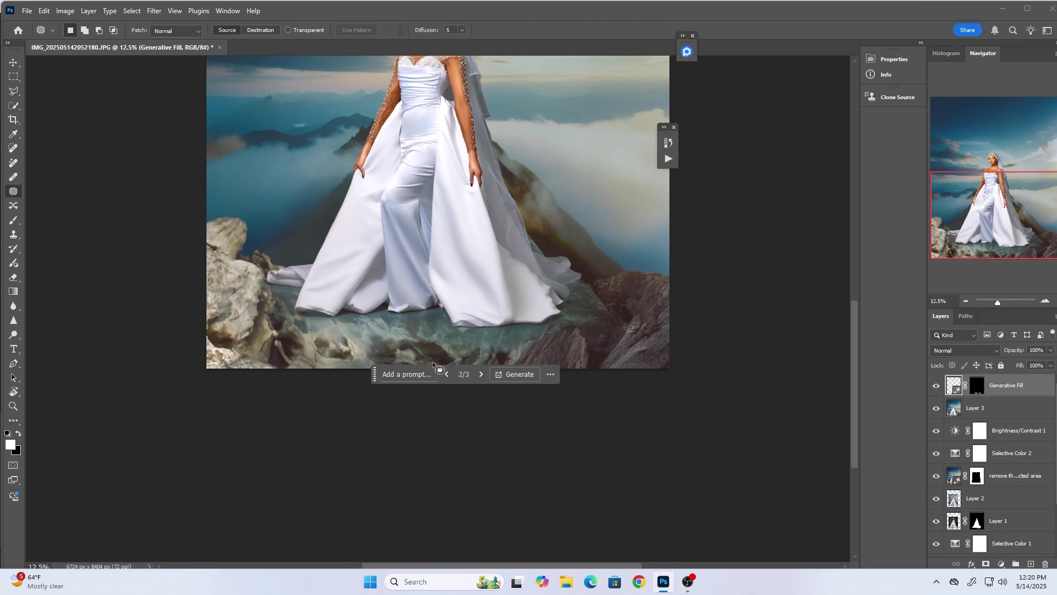
{"action": "key", "text": "ctrl+minus"}
{"action": "key", "text": "ctrl+minus"}
{"action": "key", "text": "ctrl+minus"}
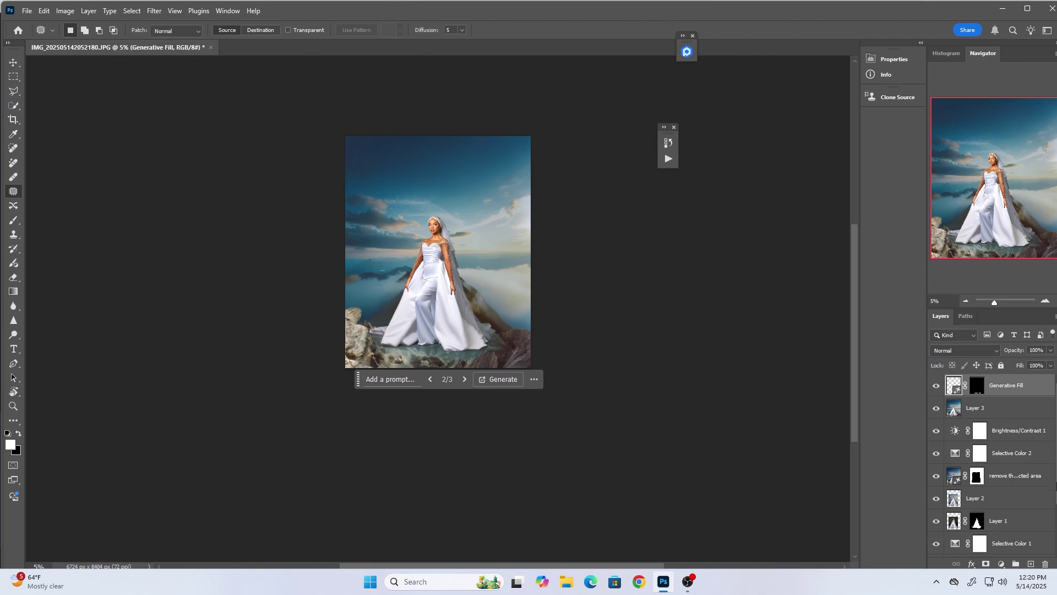
Group all layers above Background and compare the composite with the original studio photo by hiding and showing the group.
{"action": "left_click_drag", "start_coordinate": [1053, 503], "coordinate": [1056, 534]}
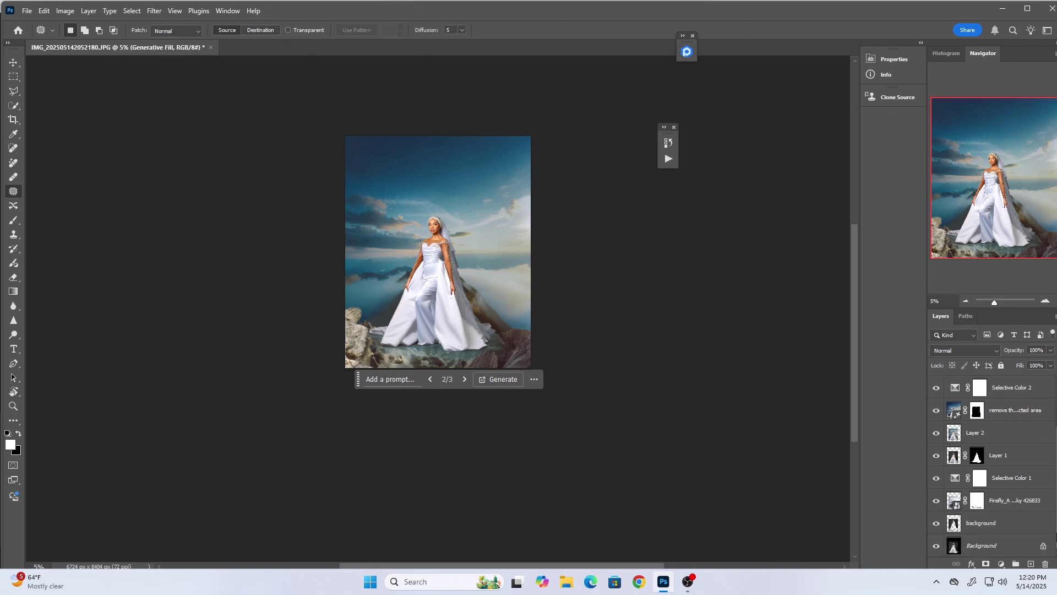
{"action": "left_click", "coordinate": [997, 526], "text": "shift"}
{"action": "key", "text": "ctrl+g"}
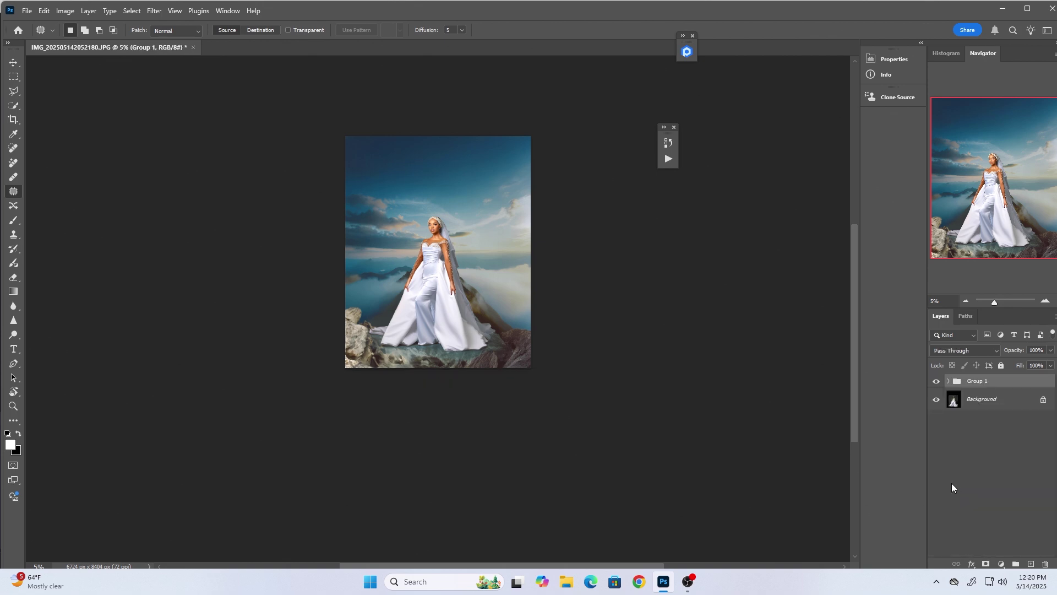
{"action": "key", "text": "ctrl+plus"}
{"action": "left_click", "coordinate": [936, 381]}
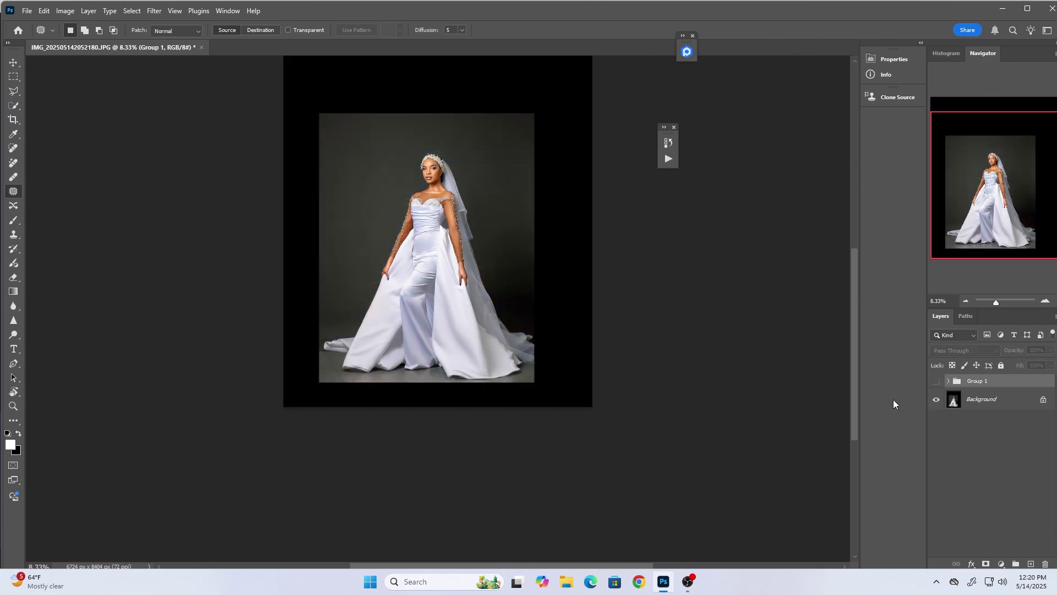
{"action": "left_click_drag", "start_coordinate": [854, 396], "coordinate": [854, 374]}
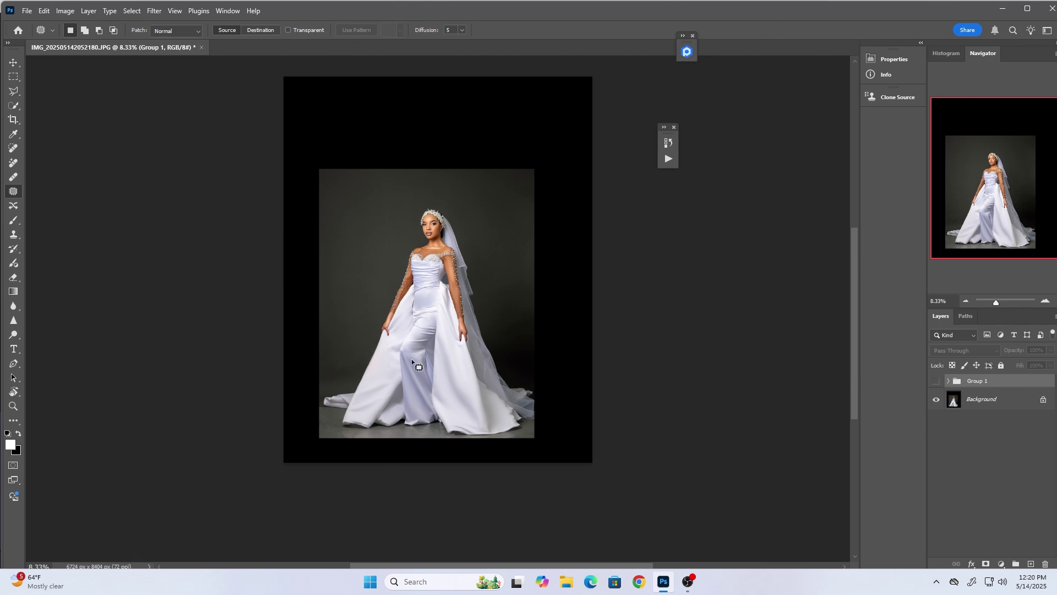
{"action": "left_click", "coordinate": [936, 381]}
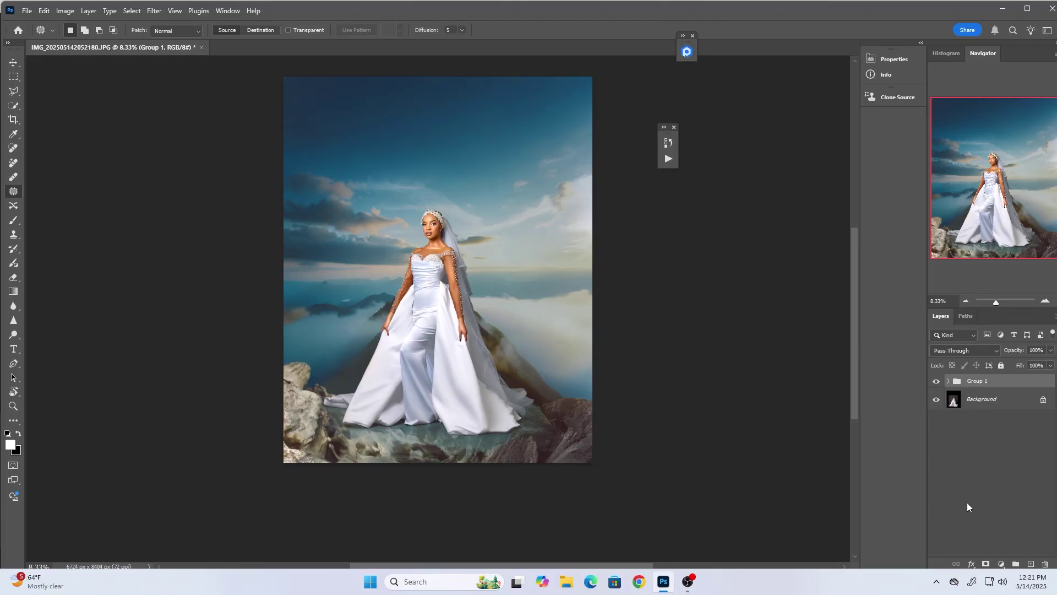
Add a Levels adjustment above Group 1 with its black input level set to 20.
{"action": "left_click", "coordinate": [1001, 564]}
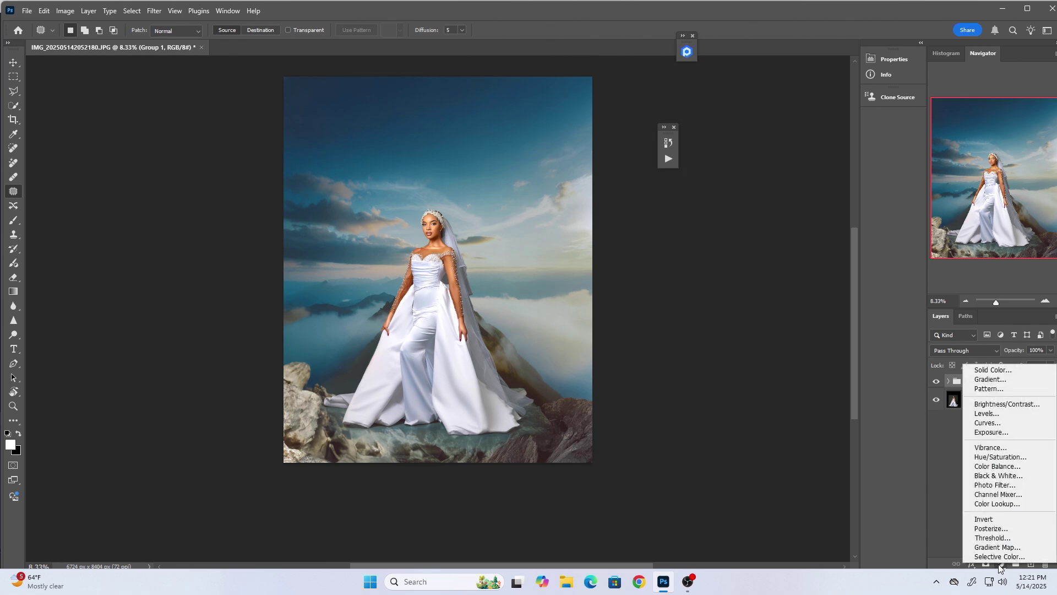
{"action": "left_click", "coordinate": [984, 414]}
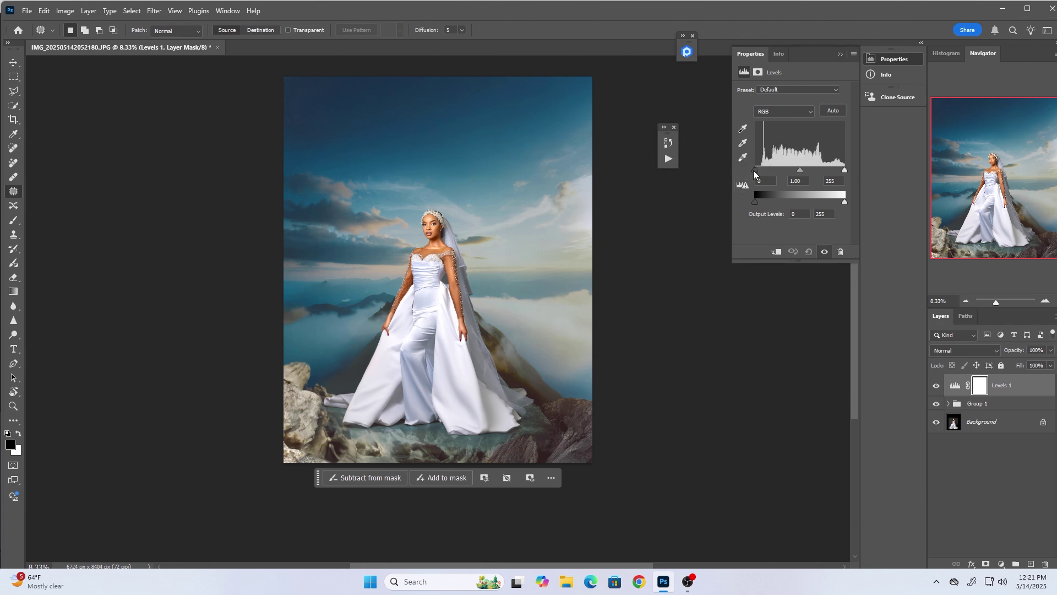
{"action": "left_click_drag", "start_coordinate": [755, 170], "coordinate": [762, 172]}
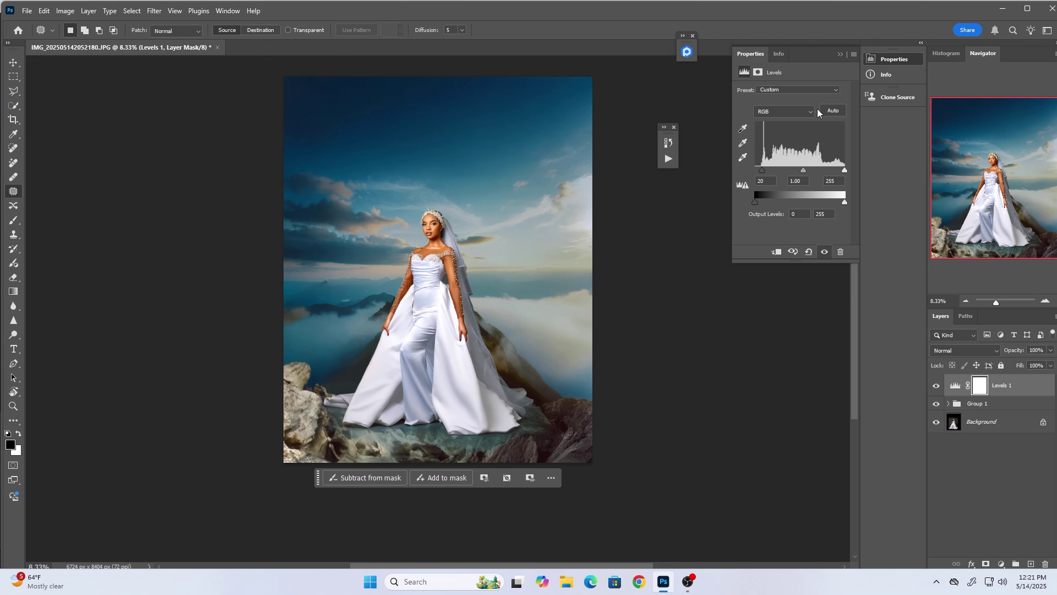
{"action": "left_click", "coordinate": [840, 55]}
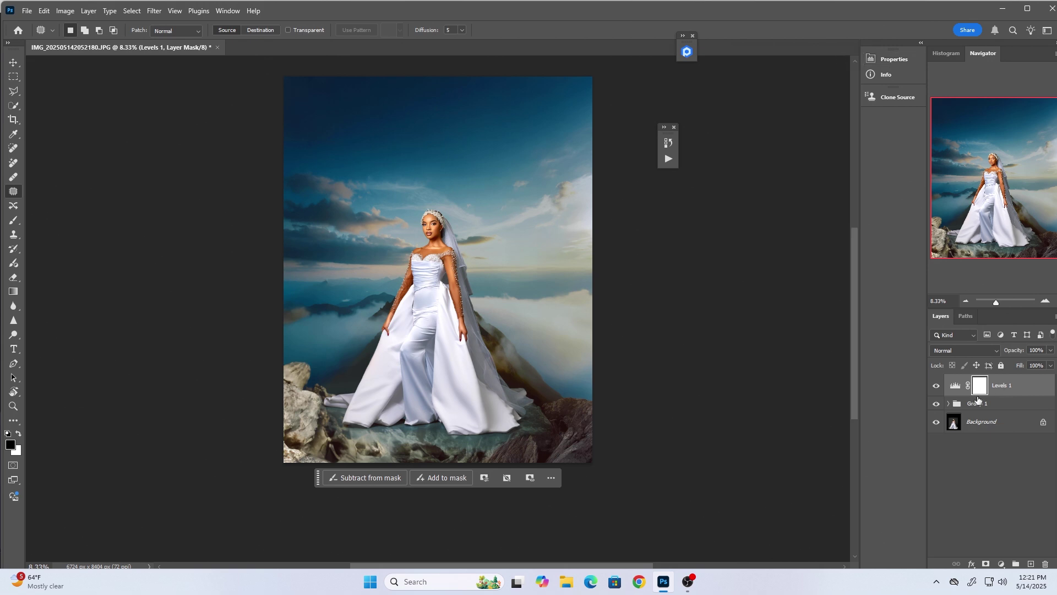
Invert the Levels 1 mask to black to hide the darkening effect.
{"action": "key", "text": "alt+i"}
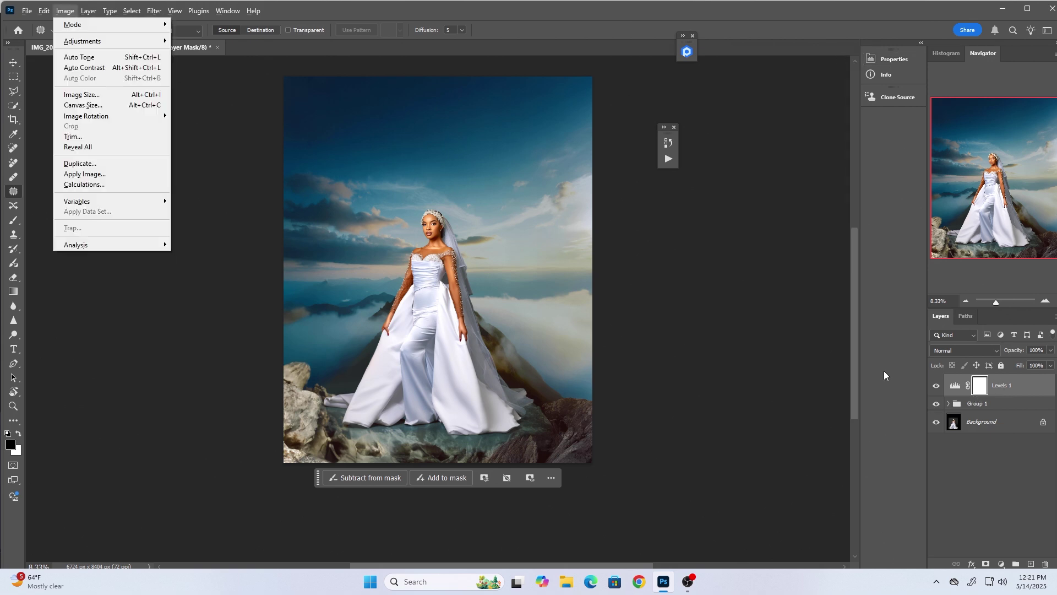
{"action": "key", "text": "Escape"}
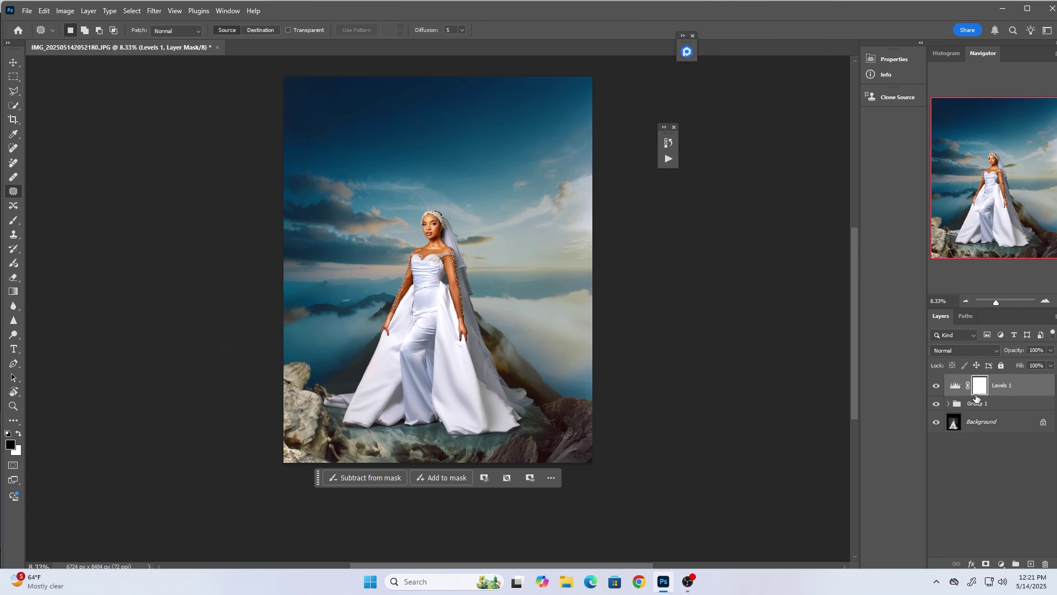
{"action": "key", "text": "ctrl+i"}
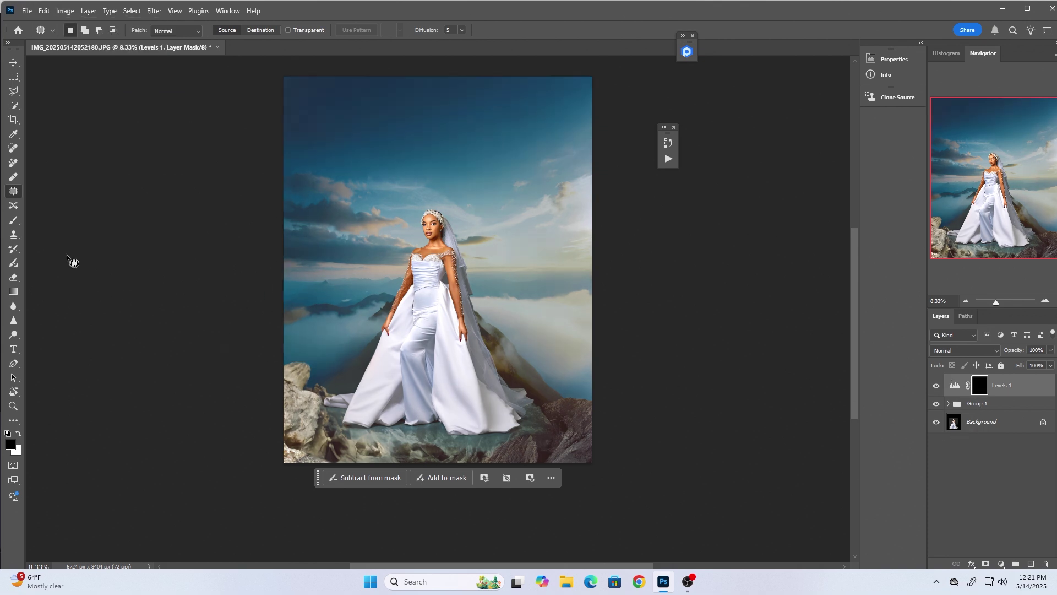
Set up the Brush tool with size 300 and 100% flow for painting on the Levels 1 mask.
{"action": "key", "text": "b"}
{"action": "key", "text": "bracketright"}
{"action": "key", "text": "bracketright"}
{"action": "key", "text": "bracketright"}
{"action": "key", "text": "bracketright"}
{"action": "key", "text": "bracketright"}
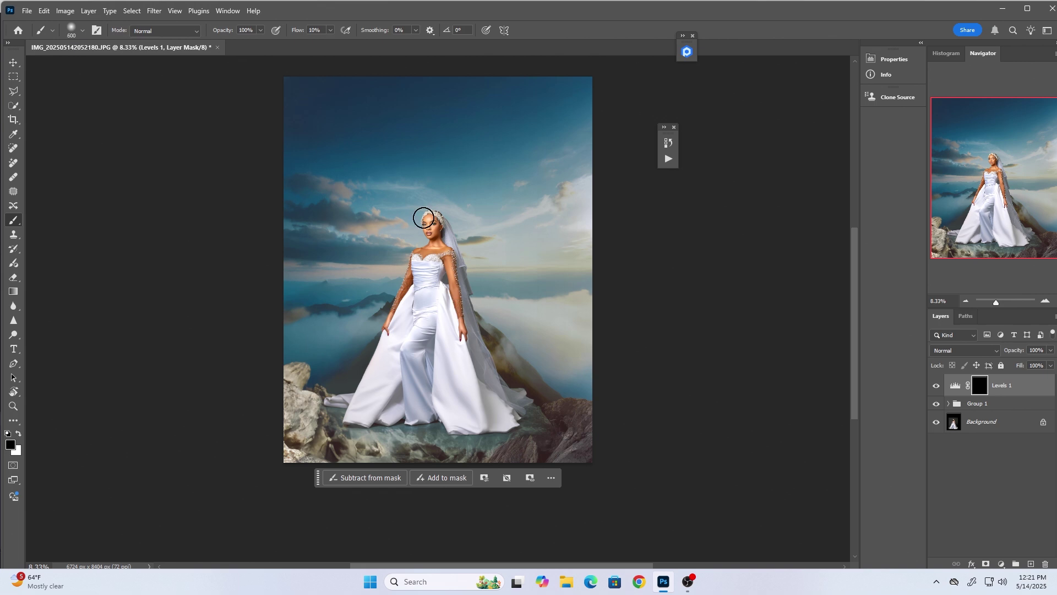
{"action": "left_click", "coordinate": [330, 31]}
{"action": "left_click_drag", "start_coordinate": [331, 43], "coordinate": [401, 44]}
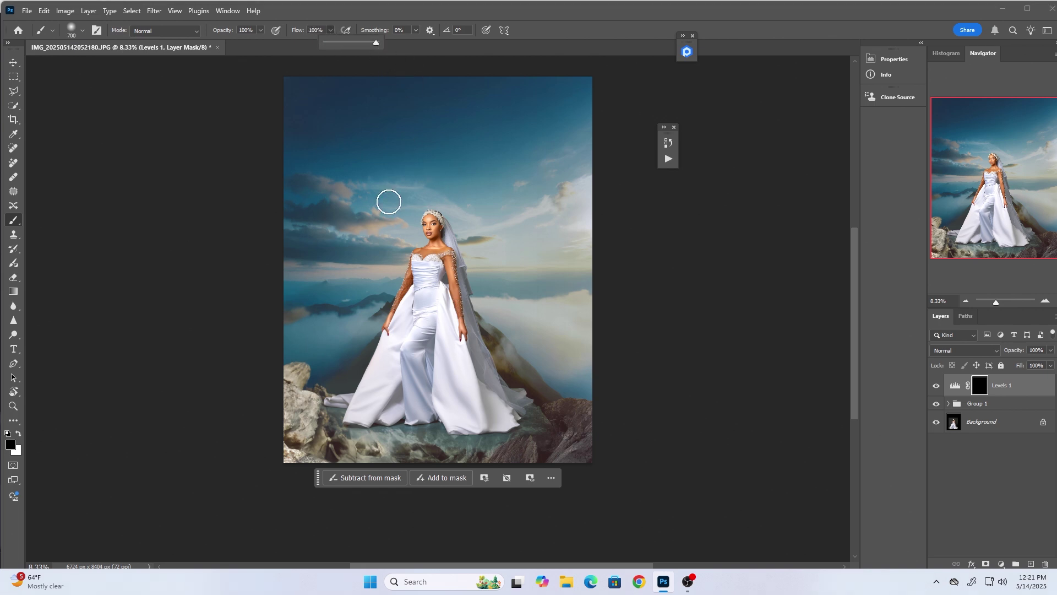
{"action": "key", "text": "bracketleft"}
{"action": "key", "text": "bracketleft"}
{"action": "key", "text": "bracketleft"}
{"action": "key", "text": "bracketleft"}
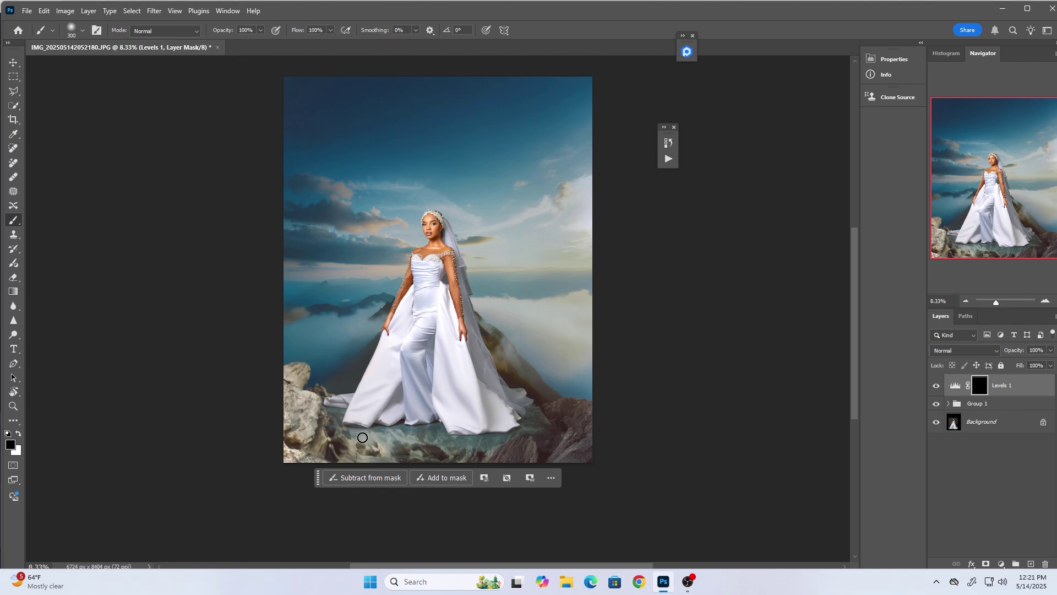
Paint white on the Levels 1 mask along the ground below the dress hem and compare the effect on and off.
{"action": "key", "text": "x"}
{"action": "mouse_move", "coordinate": [365, 438]}
{"action": "left_mouse_down"}
{"action": "mouse_move", "coordinate": [362, 423]}
{"action": "mouse_move", "coordinate": [424, 416]}
{"action": "mouse_move", "coordinate": [495, 427]}
{"action": "mouse_move", "coordinate": [506, 409]}
{"action": "left_mouse_up"}
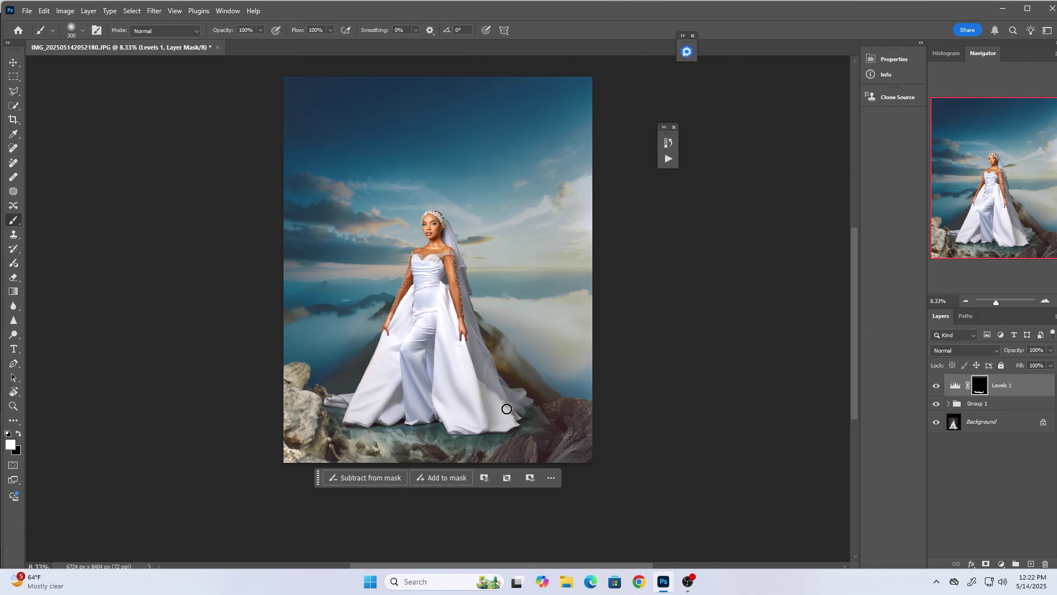
{"action": "left_click_drag", "start_coordinate": [521, 404], "coordinate": [526, 406]}
{"action": "left_click", "coordinate": [935, 386]}
{"action": "left_click", "coordinate": [936, 386]}
{"action": "left_click", "coordinate": [936, 387]}
{"action": "left_click", "coordinate": [935, 386]}
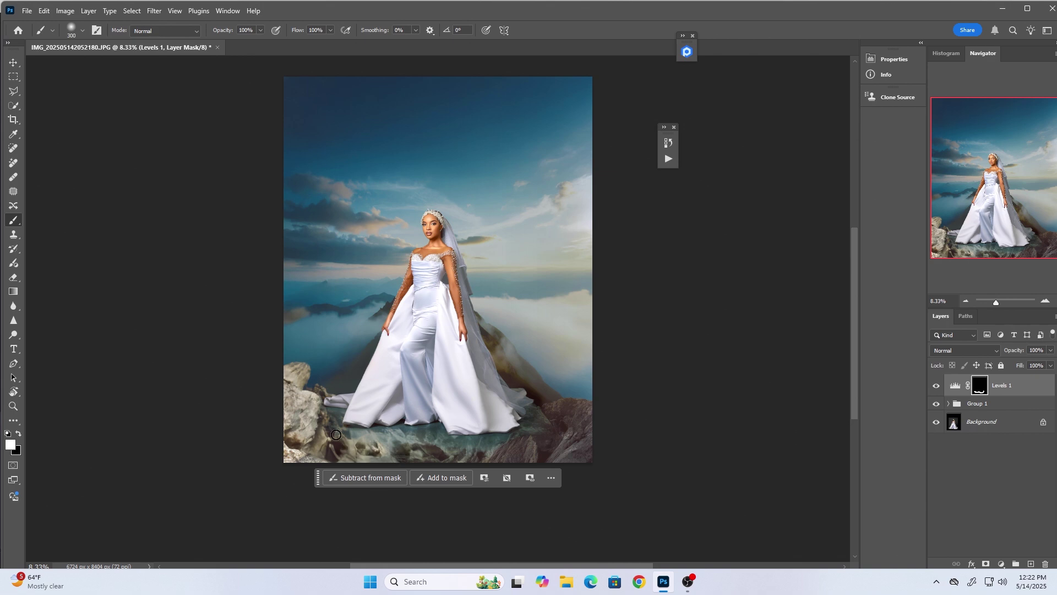
Extend the white mask painting over the ground around the dress and the mountain areas on both sides of the bride.
{"action": "left_click_drag", "start_coordinate": [336, 434], "coordinate": [526, 373]}
{"action": "mouse_move", "coordinate": [355, 369]}
{"action": "left_mouse_down"}
{"action": "mouse_move", "coordinate": [347, 373]}
{"action": "mouse_move", "coordinate": [365, 305]}
{"action": "left_mouse_up"}
{"action": "mouse_move", "coordinate": [496, 345]}
{"action": "left_mouse_down"}
{"action": "mouse_move", "coordinate": [518, 385]}
{"action": "mouse_move", "coordinate": [507, 361]}
{"action": "left_mouse_up"}
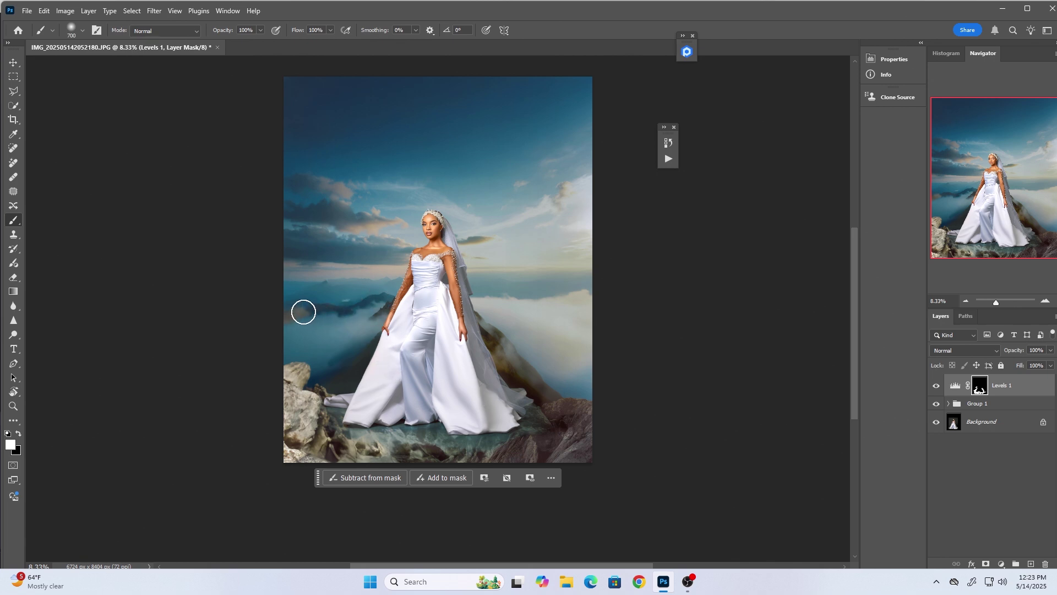
Lower the opacity of the Levels 1 adjustment to soften the painted shadows, comparing the picture with it on and off.
{"action": "left_click_drag", "start_coordinate": [1051, 350], "coordinate": [1033, 364]}
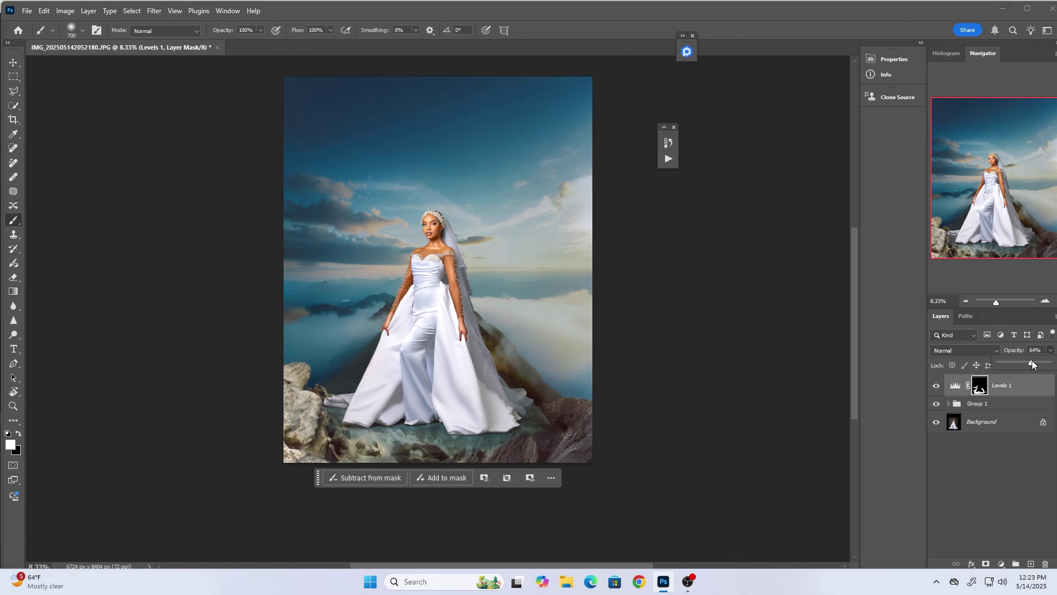
{"action": "left_click", "coordinate": [936, 386]}
{"action": "left_click", "coordinate": [935, 388]}
{"action": "left_click", "coordinate": [935, 389]}
{"action": "left_click", "coordinate": [935, 389]}
{"action": "left_click", "coordinate": [1050, 350]}
Hide Levels 1 and compare the composite with the original studio photo by toggling the visibility of Group 1.
{"action": "left_click", "coordinate": [935, 388]}
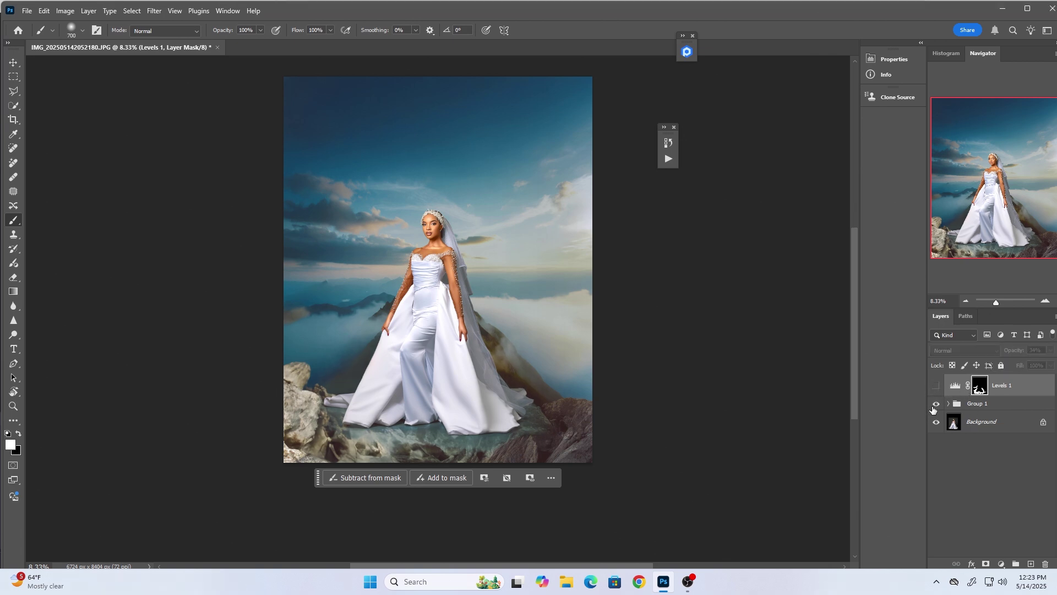
{"action": "left_click", "coordinate": [935, 404]}
{"action": "left_click", "coordinate": [936, 404]}
{"action": "left_click", "coordinate": [934, 406]}
{"action": "left_click", "coordinate": [934, 406]}
{"action": "left_click", "coordinate": [934, 406]}
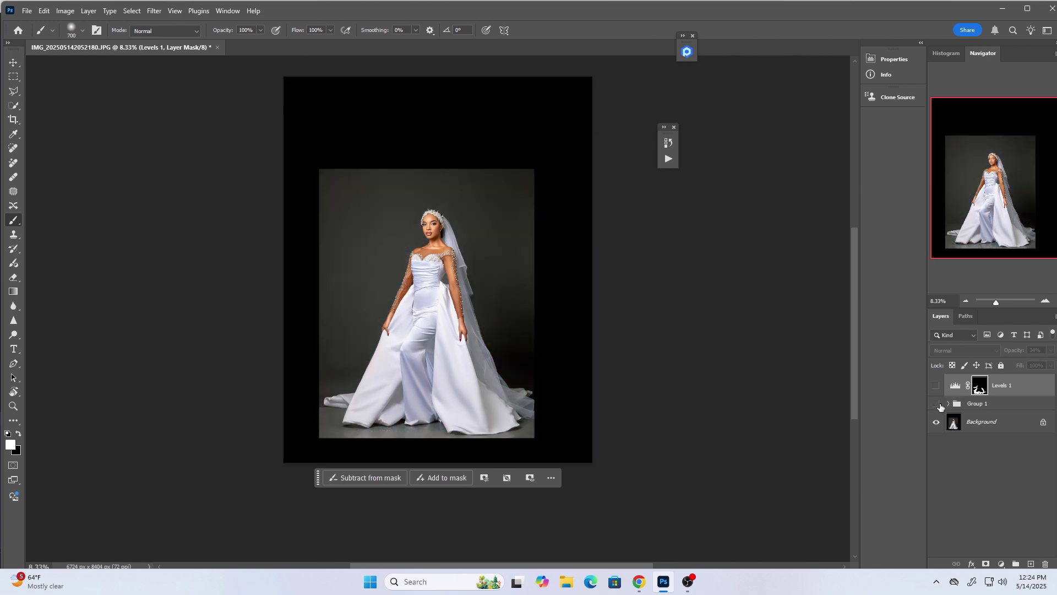
{"action": "left_click", "coordinate": [936, 404]}
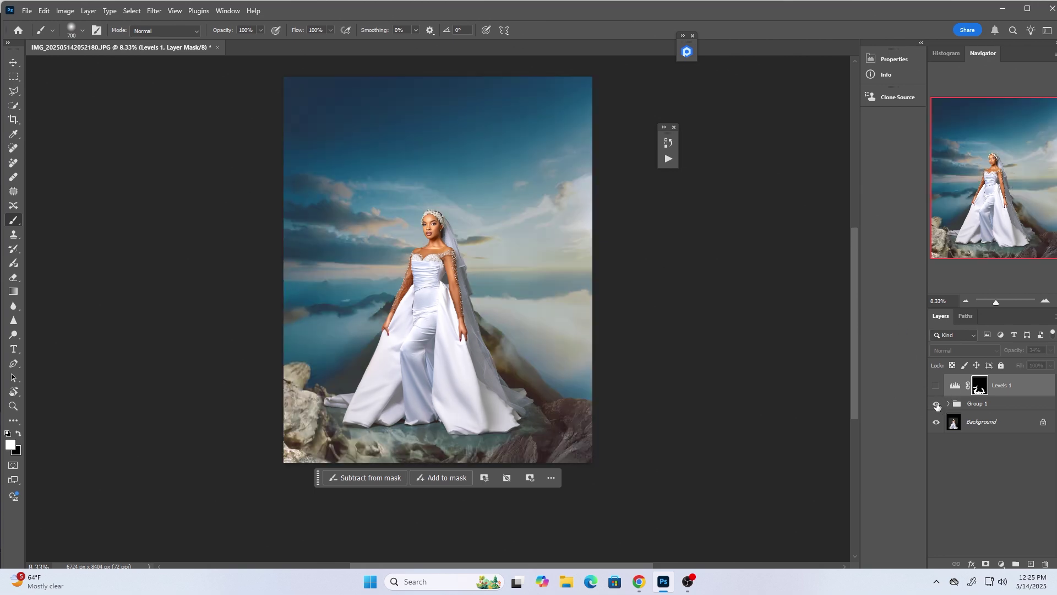
{"action": "left_click", "coordinate": [937, 404]}
{"action": "left_click", "coordinate": [937, 404]}
{"action": "left_click", "coordinate": [936, 407]}
{"action": "left_click", "coordinate": [936, 405]}
Switch to the Adobe Firefly page in Chrome and activate its video prompt for text entry.
{"action": "left_click", "coordinate": [637, 589]}
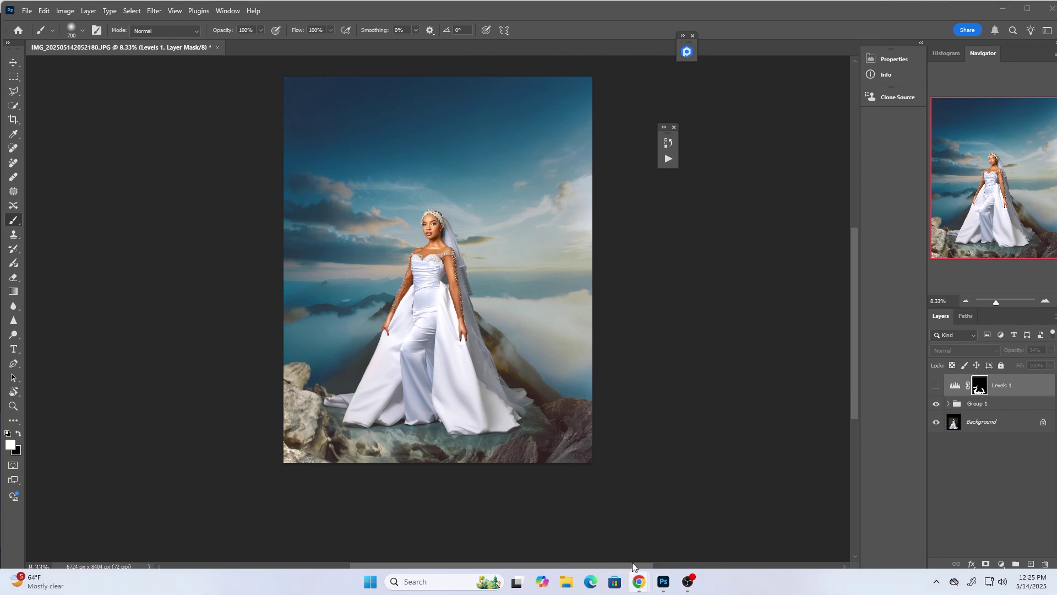
{"action": "mouse_move", "coordinate": [659, 534]}
{"action": "left_click", "coordinate": [678, 477]}
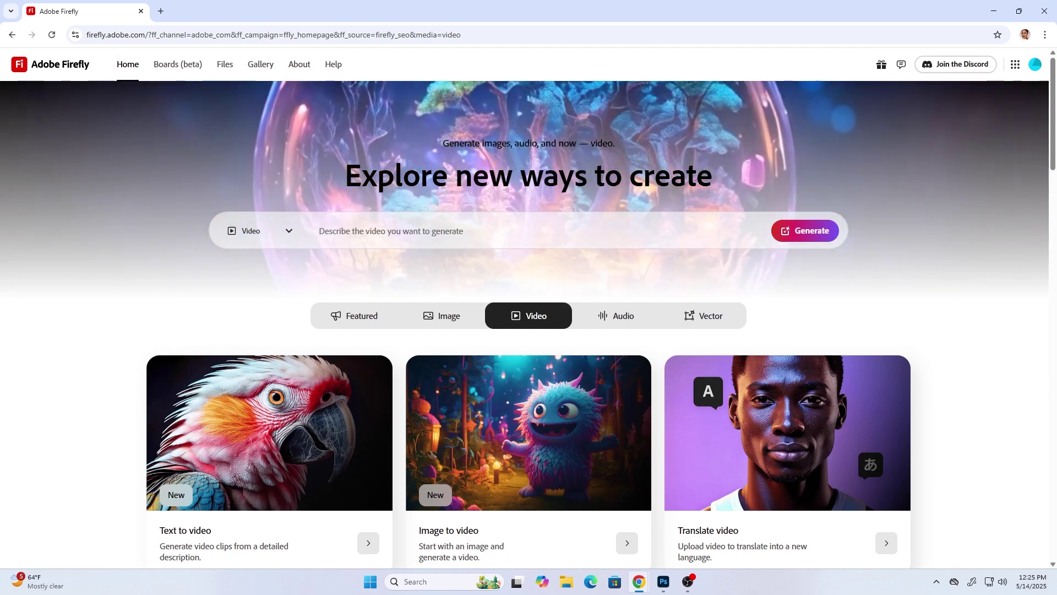
{"action": "left_click", "coordinate": [383, 226]}
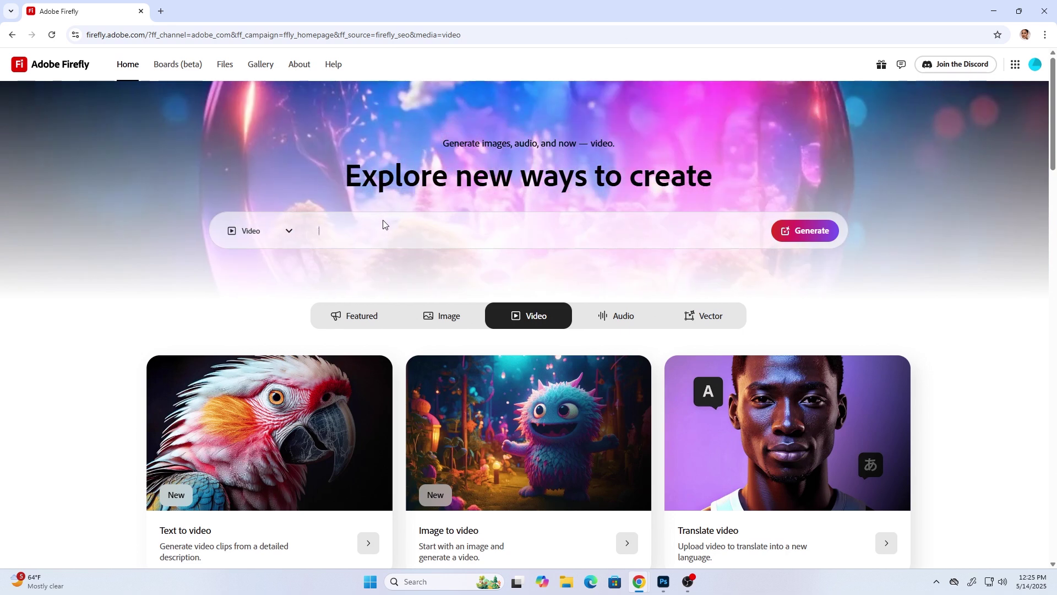